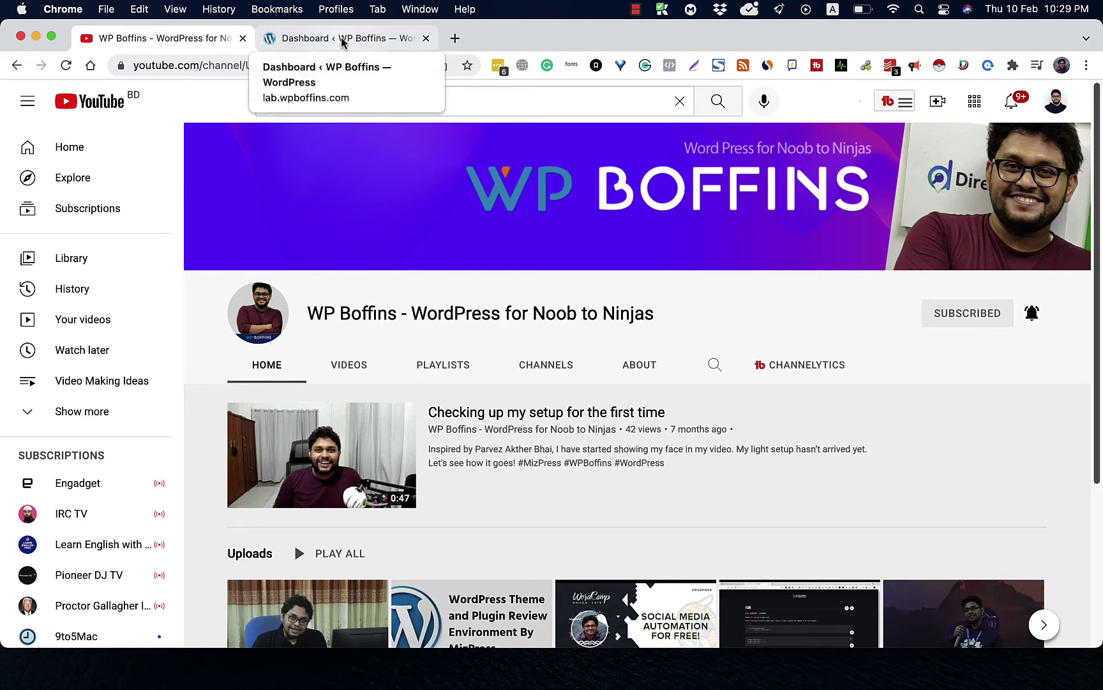
# Step: Switch to the WordPress admin Dashboard tab in Chrome
pyautogui.click(344, 41)
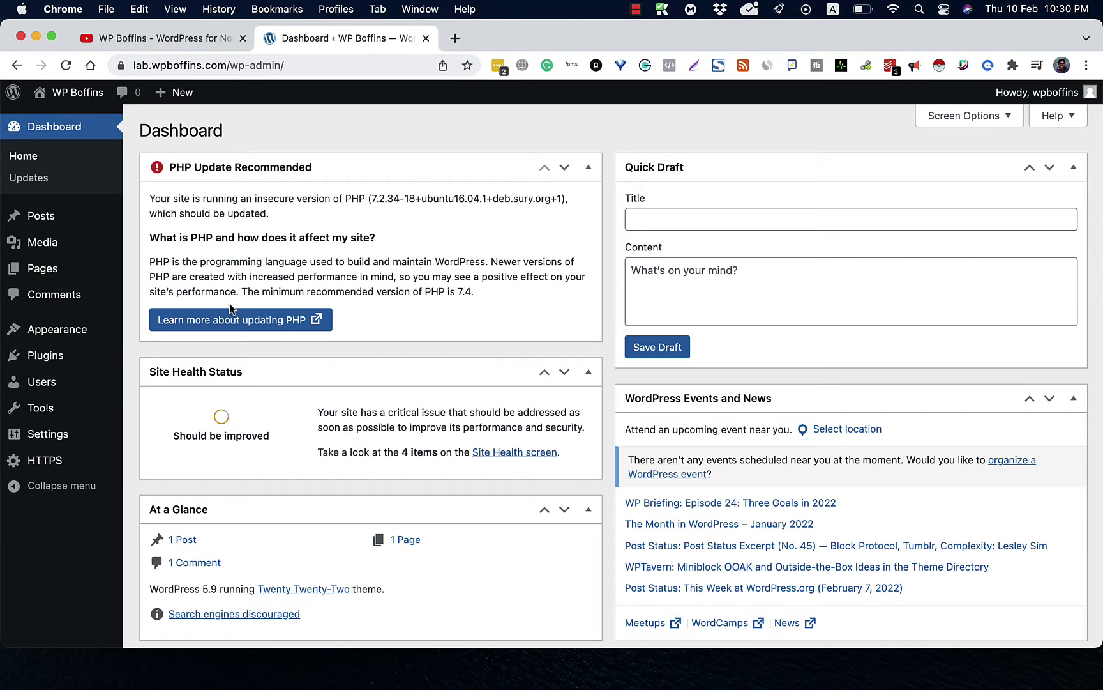
pyautogui.moveTo(53, 220)
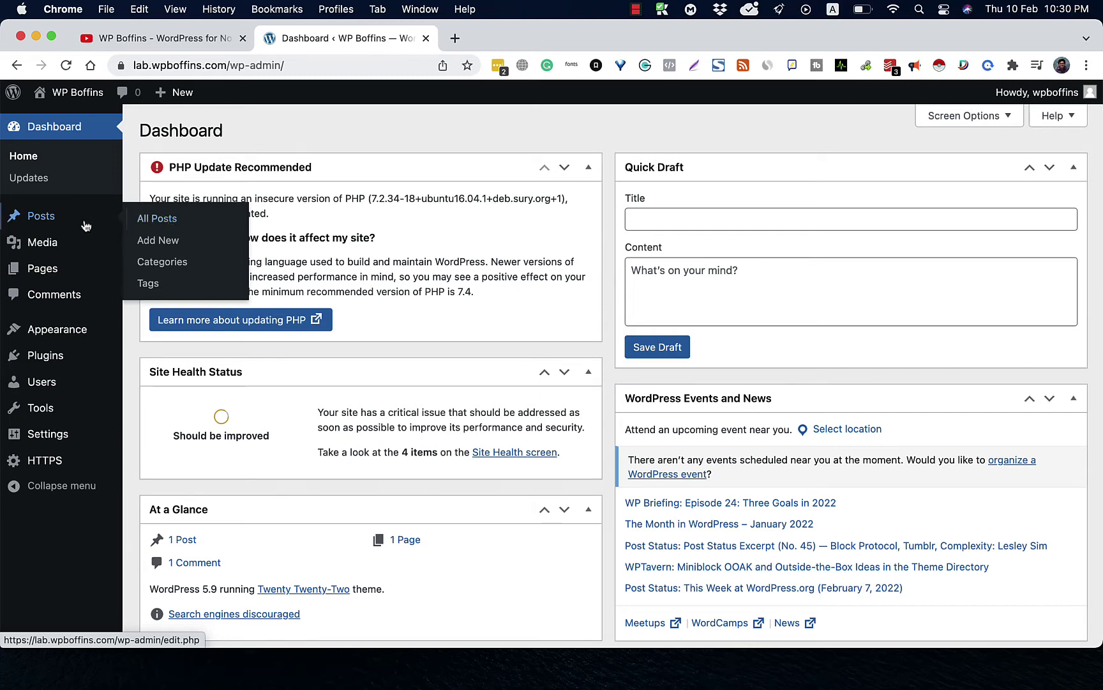
# Step: Open the All Posts list showing the single 'Hello world!' post
pyautogui.click(146, 221)
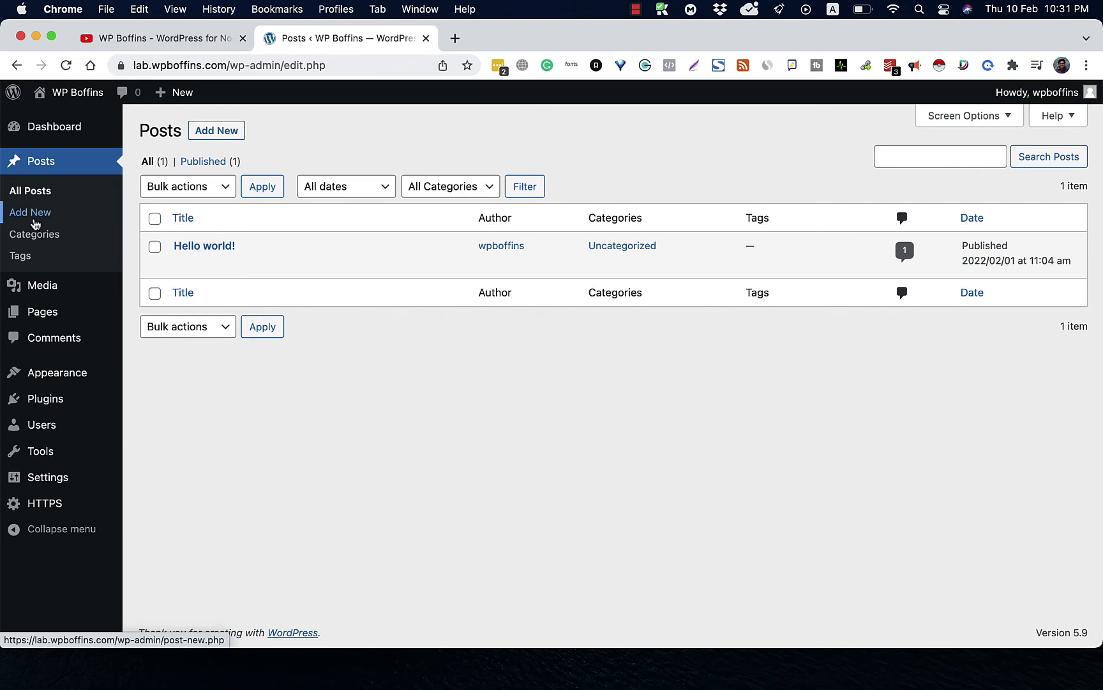
# Step: Start a new post and dismiss the editor's welcome guide
pyautogui.click(30, 213)
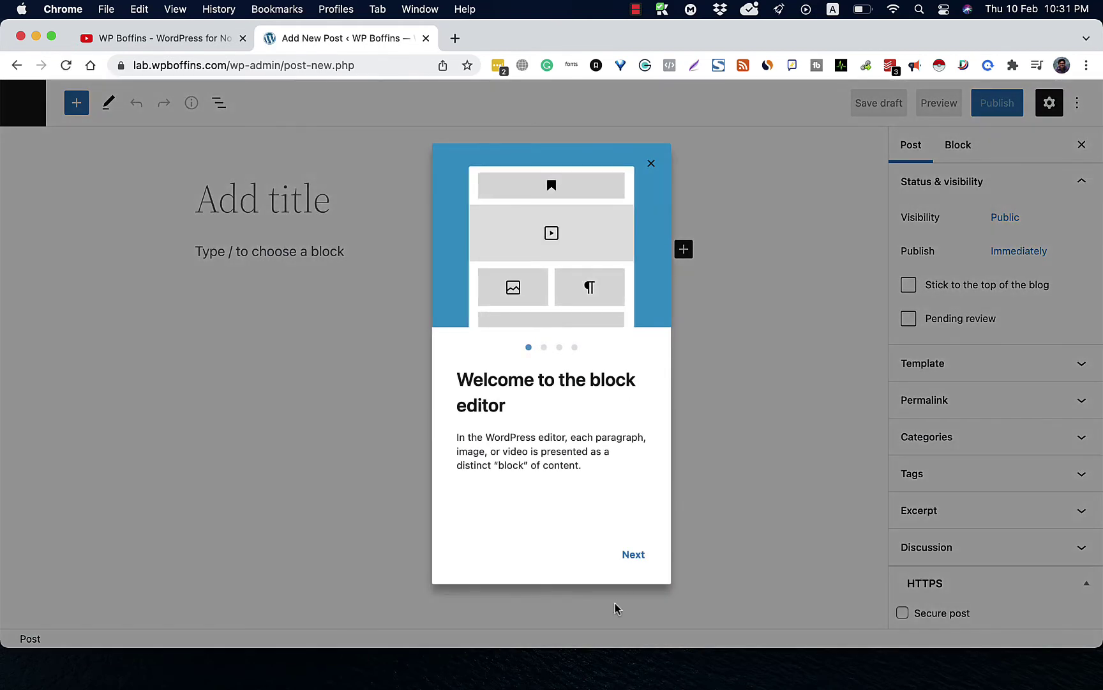
pyautogui.click(632, 555)
pyautogui.click(633, 557)
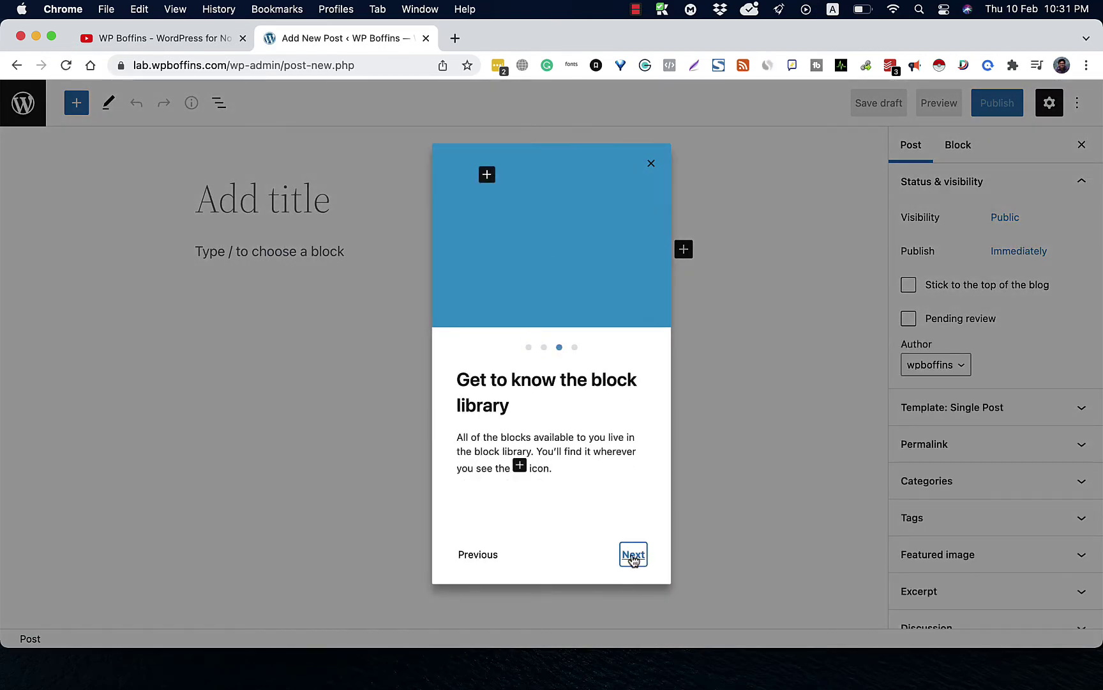
pyautogui.click(634, 555)
pyautogui.click(633, 557)
# Step: Title the post 'Here is my post title' and move into the empty body
pyautogui.click(287, 211)
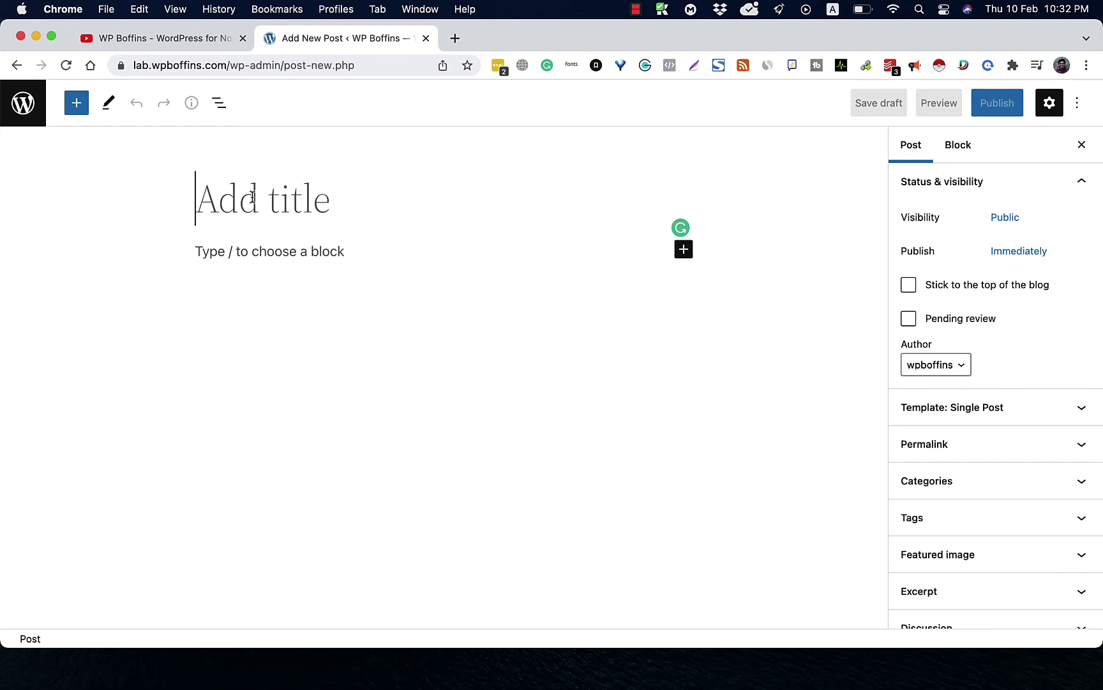
pyautogui.write('Her eis')
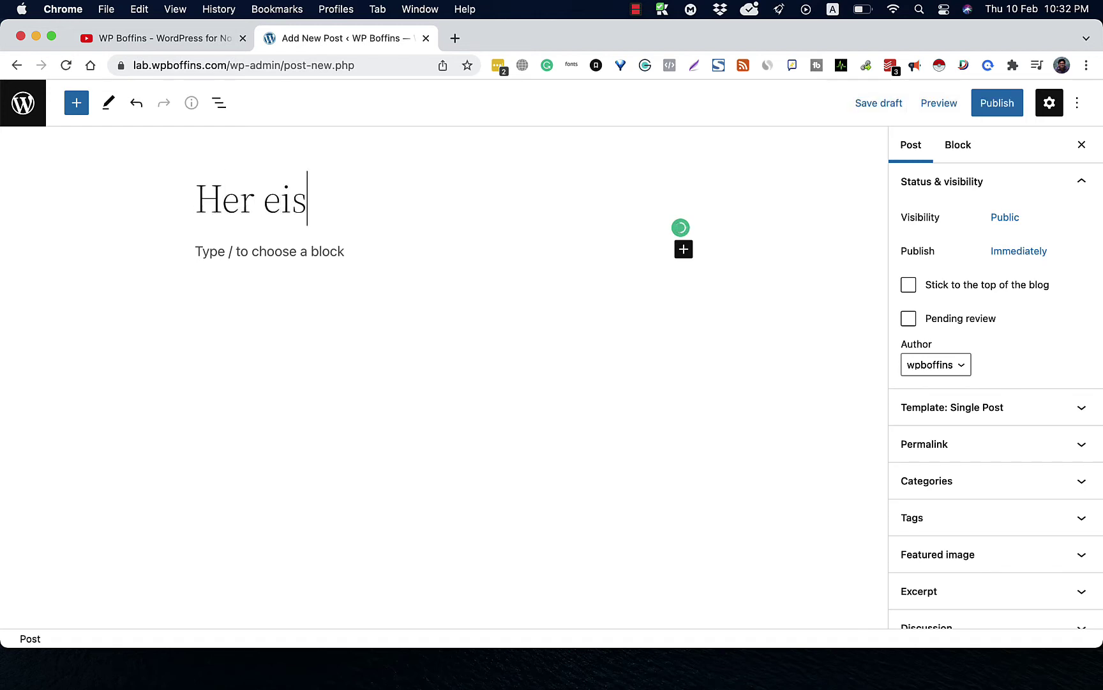
pyautogui.press('BackSpace')
pyautogui.press('BackSpace')
pyautogui.press('BackSpace')
pyautogui.press('BackSpace')
pyautogui.write('e is my post ti')
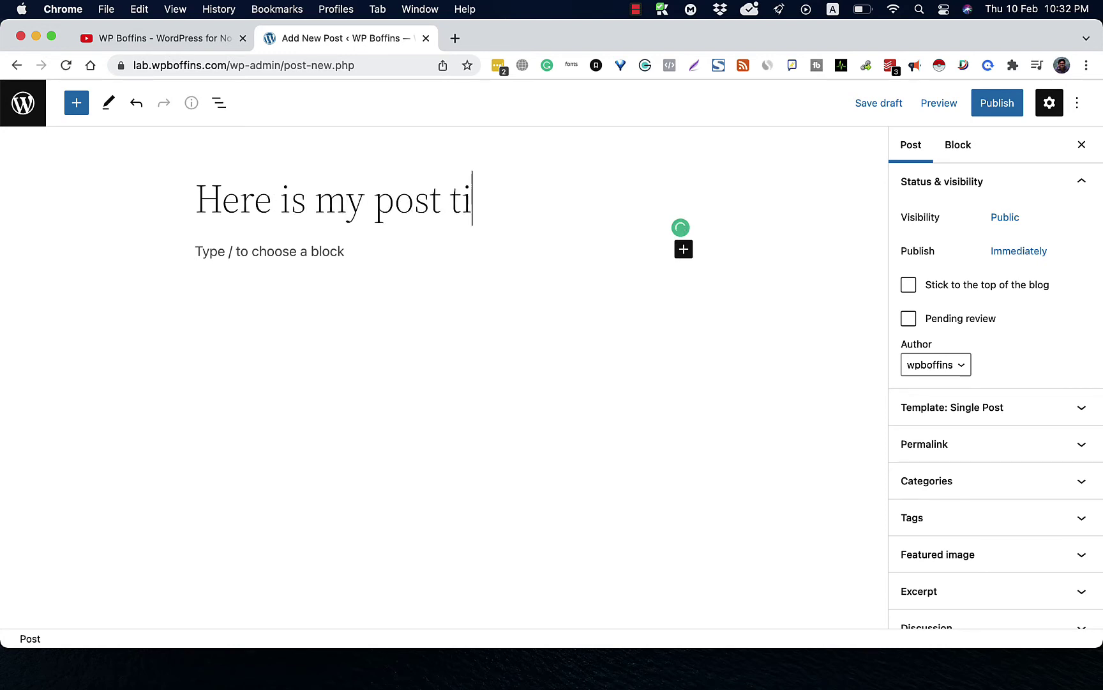
pyautogui.write('tle')
pyautogui.click(282, 261)
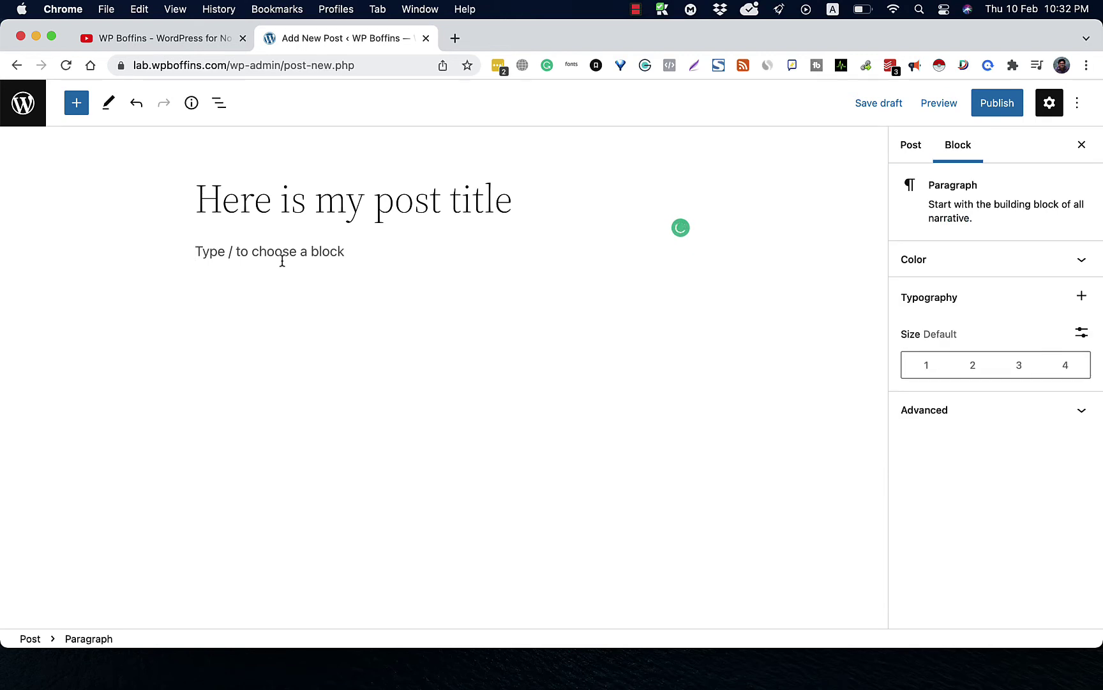
# Step: Copy the 'What is Lorem Ipsum?' heading and paragraph from lipsum.com in a new tab
pyautogui.click(455, 39)
pyautogui.write('lipsu')
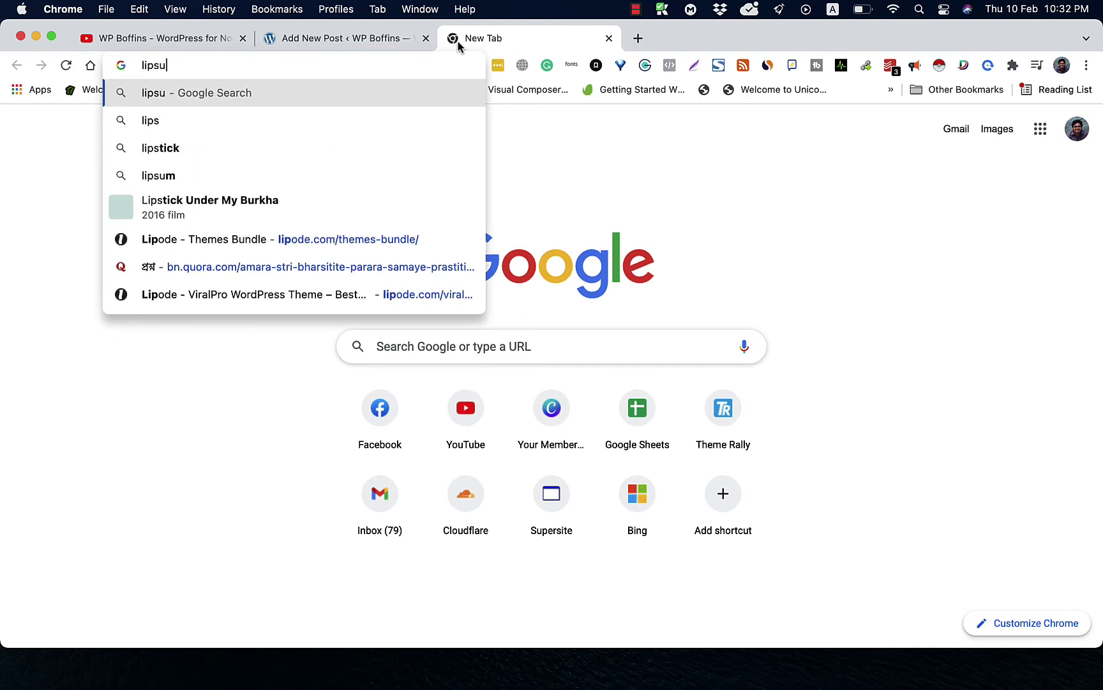
pyautogui.write('m.com')
pyautogui.press('Return')
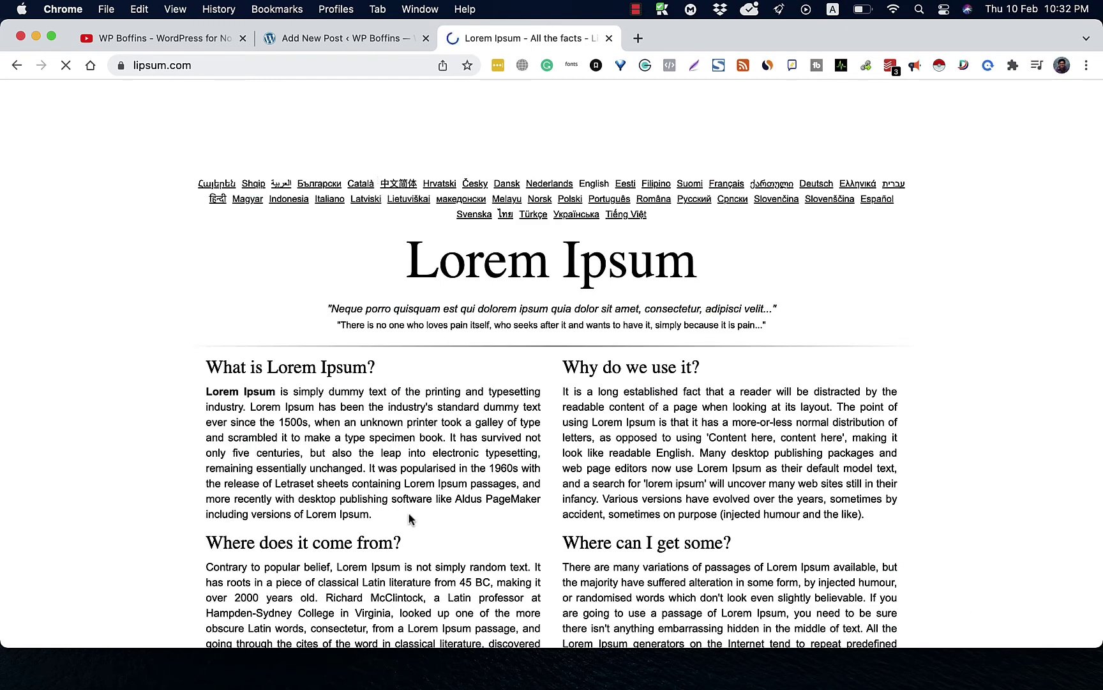
pyautogui.moveTo(540, 517); pyautogui.dragTo(211, 365)
pyautogui.press('super+c')
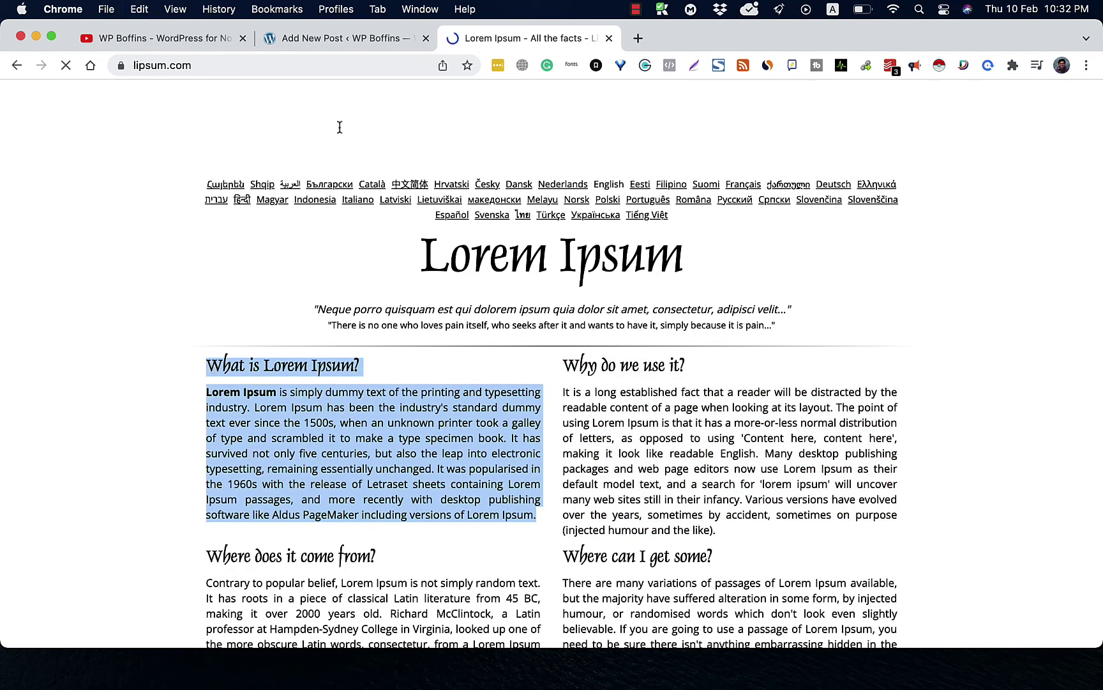
pyautogui.click(344, 40)
# Step: Paste the Lorem Ipsum text into the body with a line break after the heading
pyautogui.press('super+v')
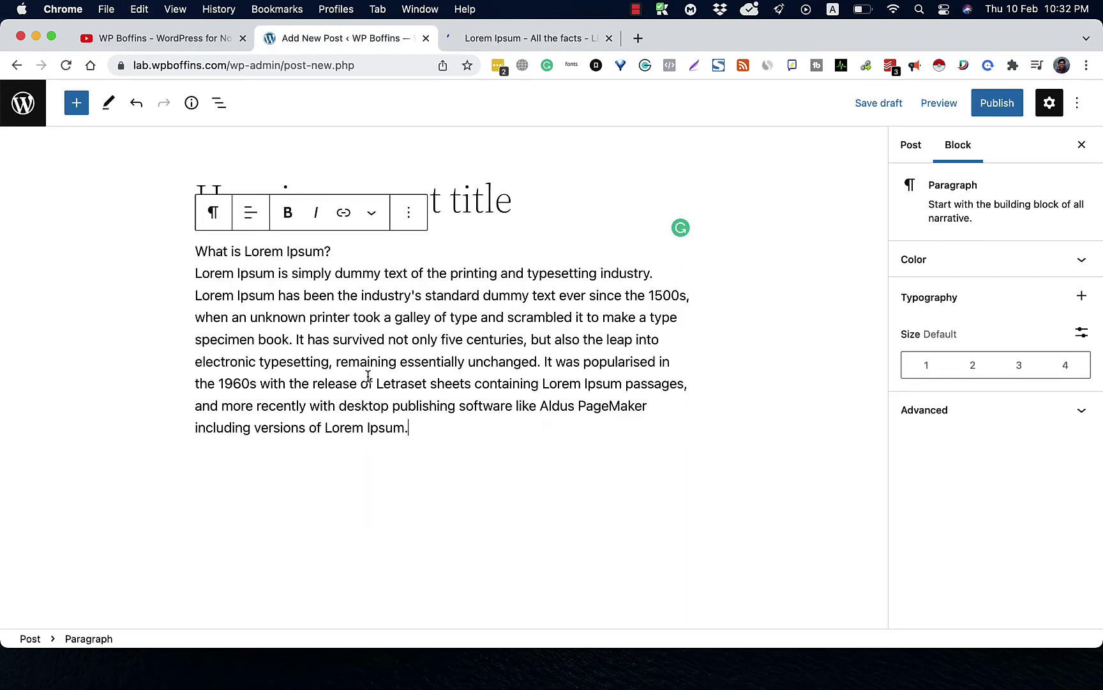
pyautogui.click(381, 251)
pyautogui.press('Return')
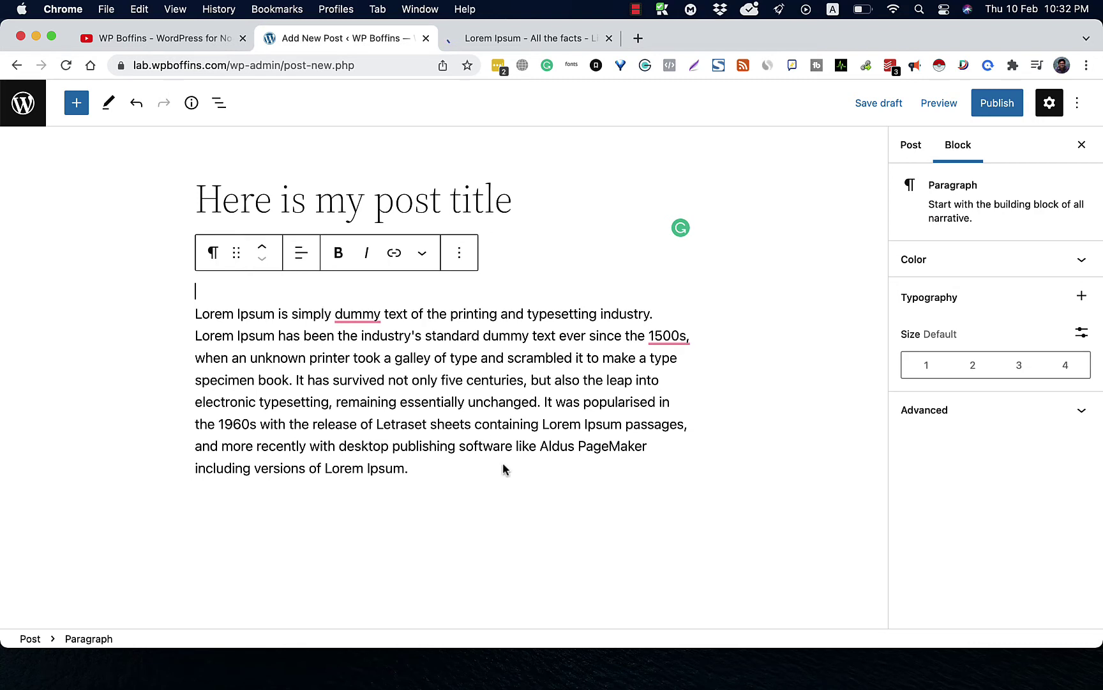
pyautogui.click(613, 484)
pyautogui.click(642, 231)
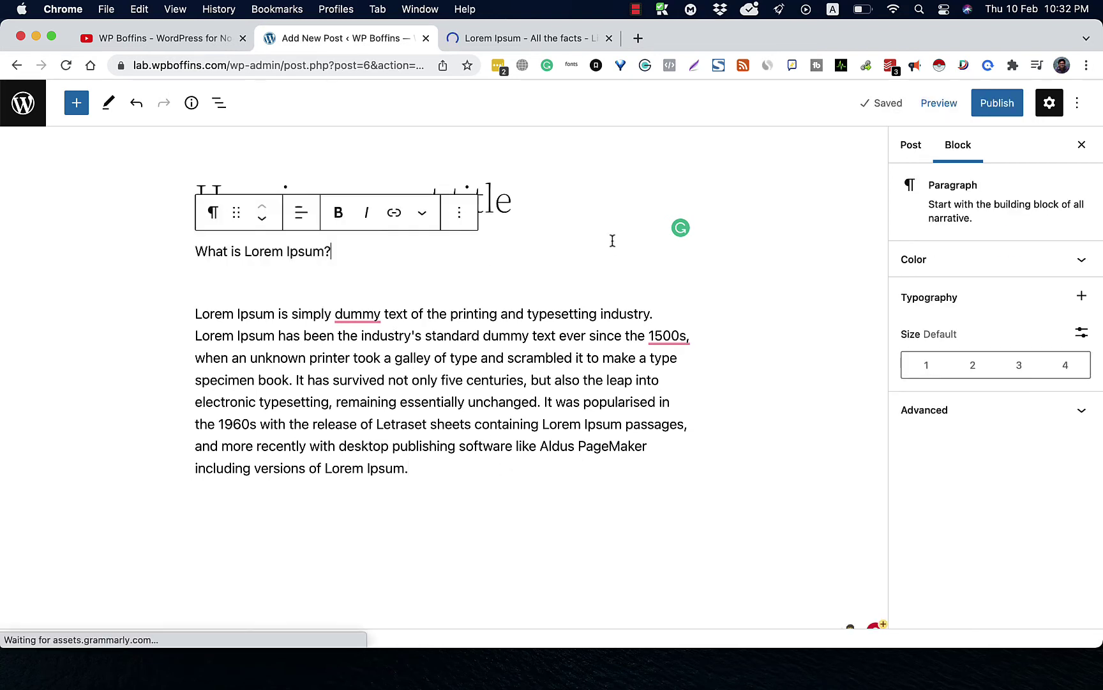
# Step: Publish the post and view its live page
pyautogui.click(990, 114)
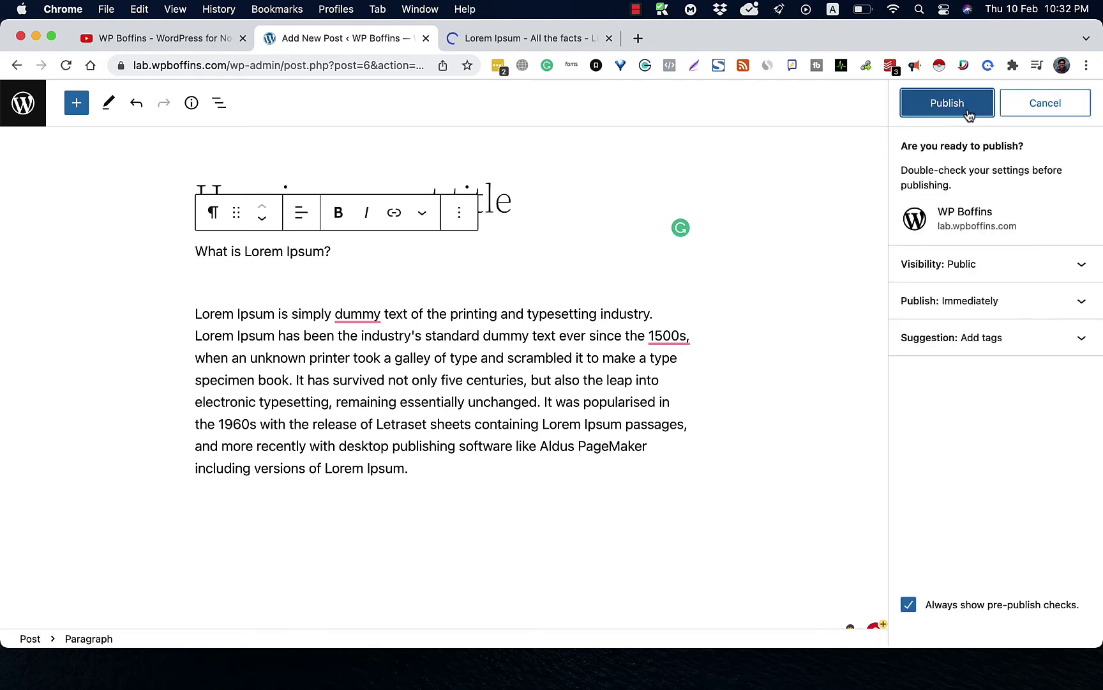
pyautogui.click(967, 109)
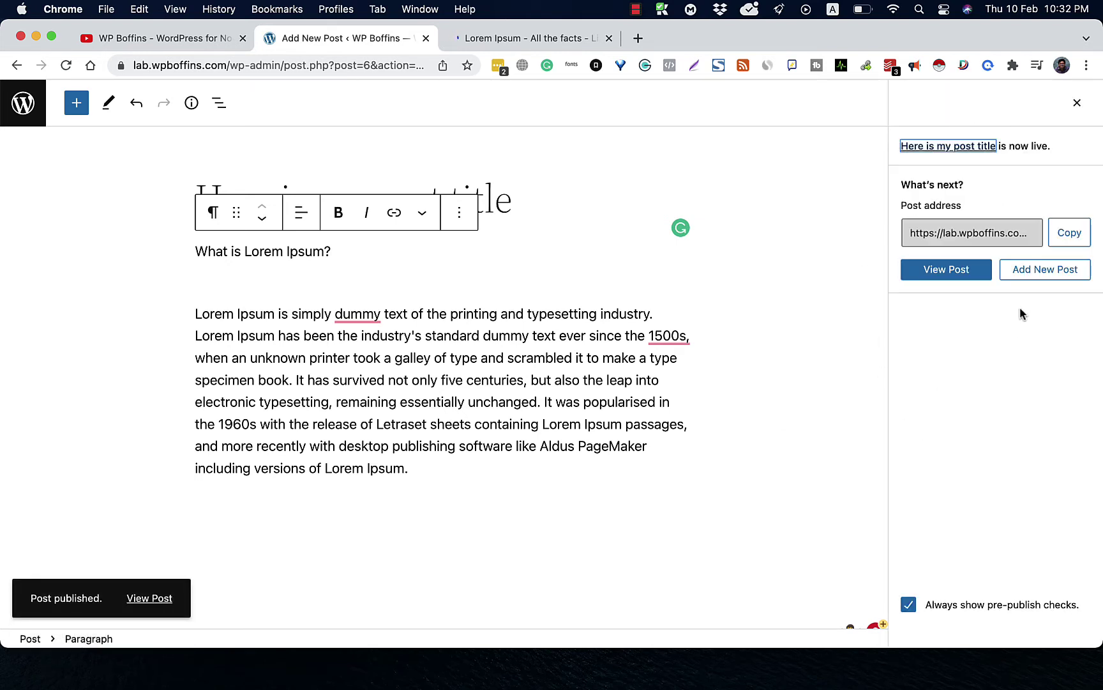
pyautogui.click(955, 272)
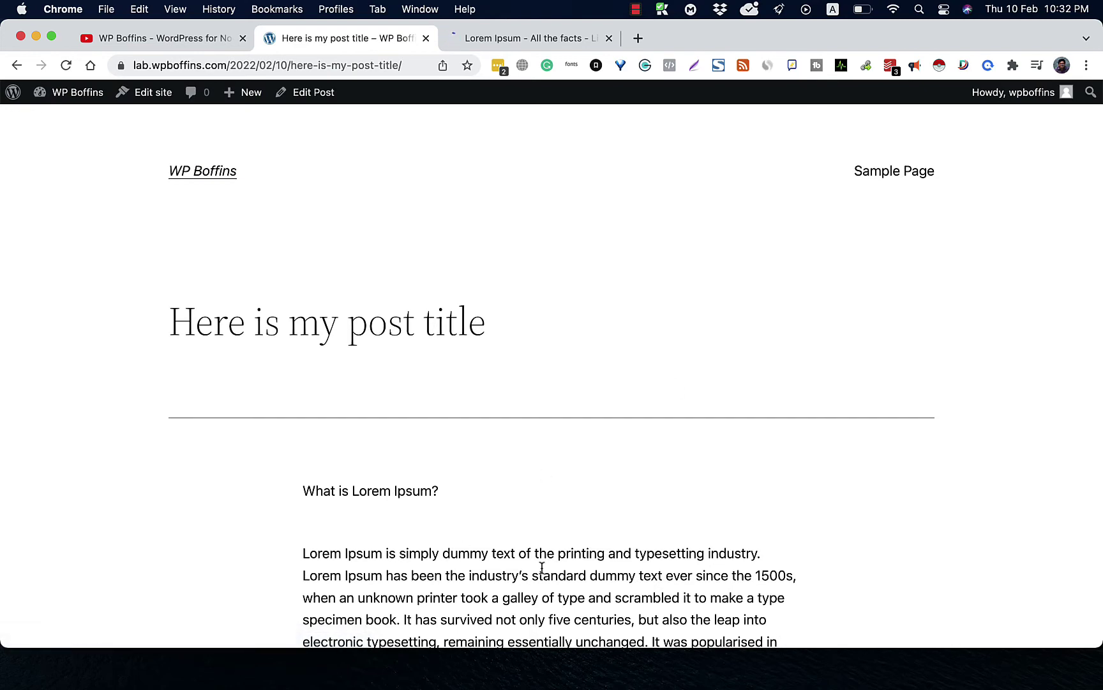
# Step: Scroll through the live post, then return to the admin's All Posts list
pyautogui.scroll(-10, 541, 567)
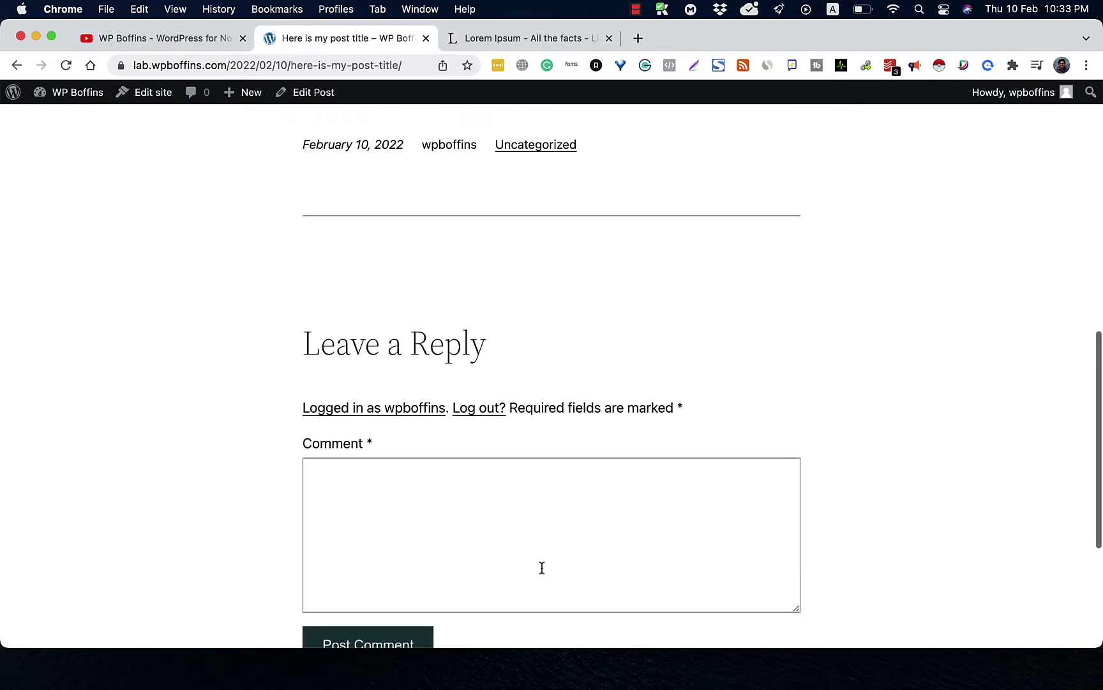
pyautogui.scroll(10, 542, 567)
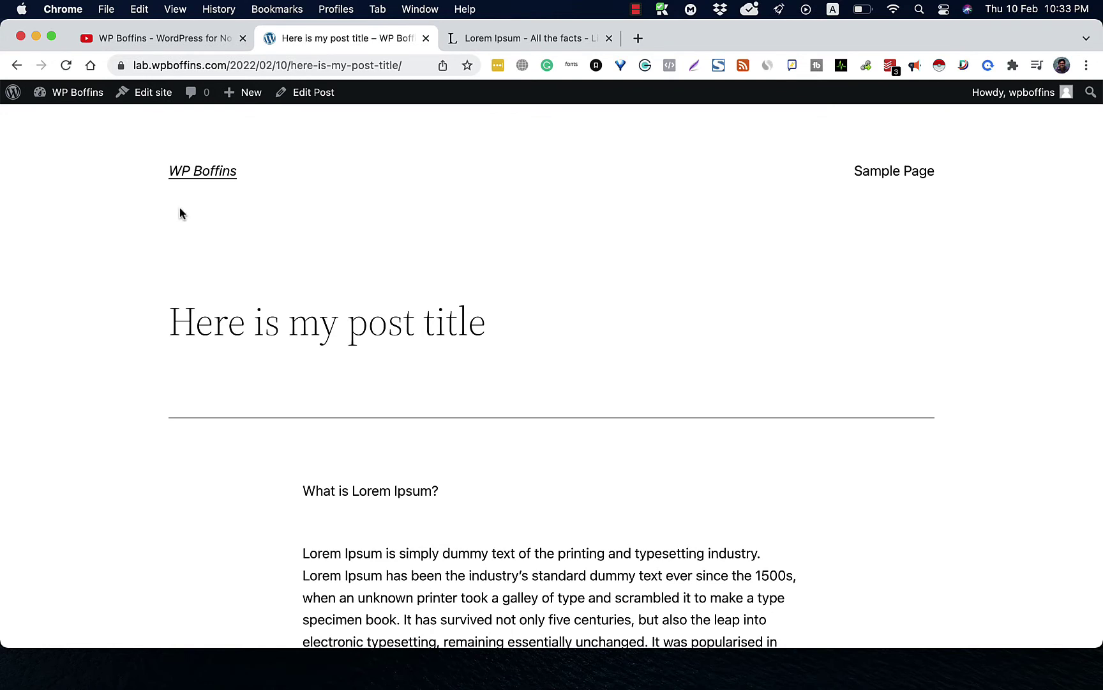
pyautogui.click(75, 93)
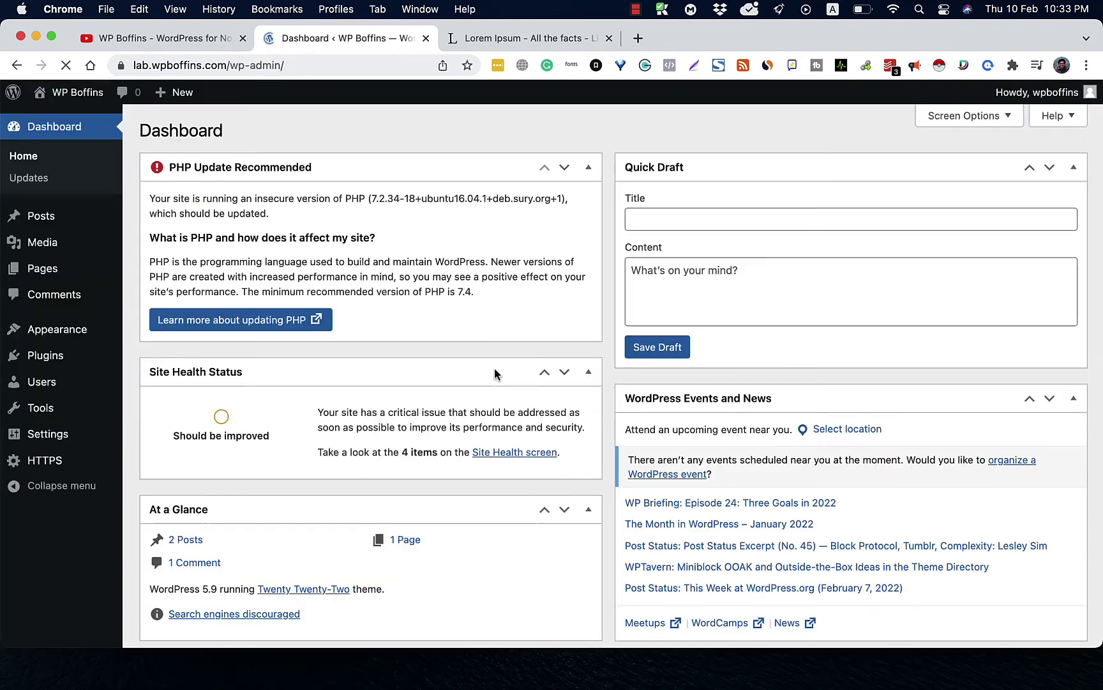
pyautogui.moveTo(63, 216)
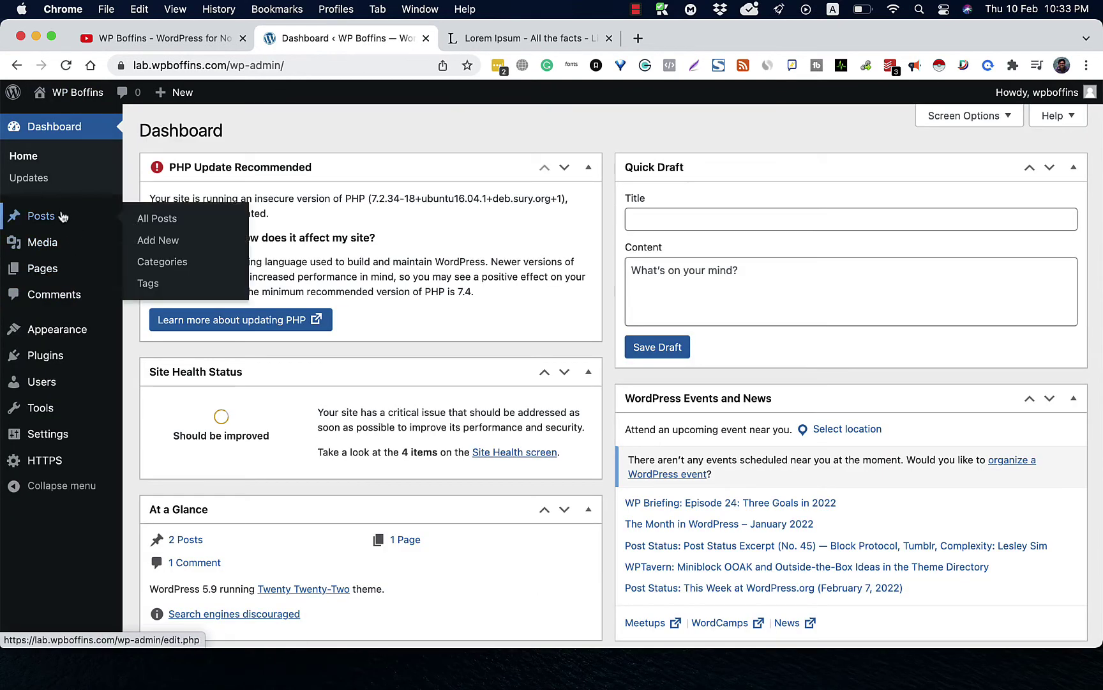
pyautogui.click(62, 216)
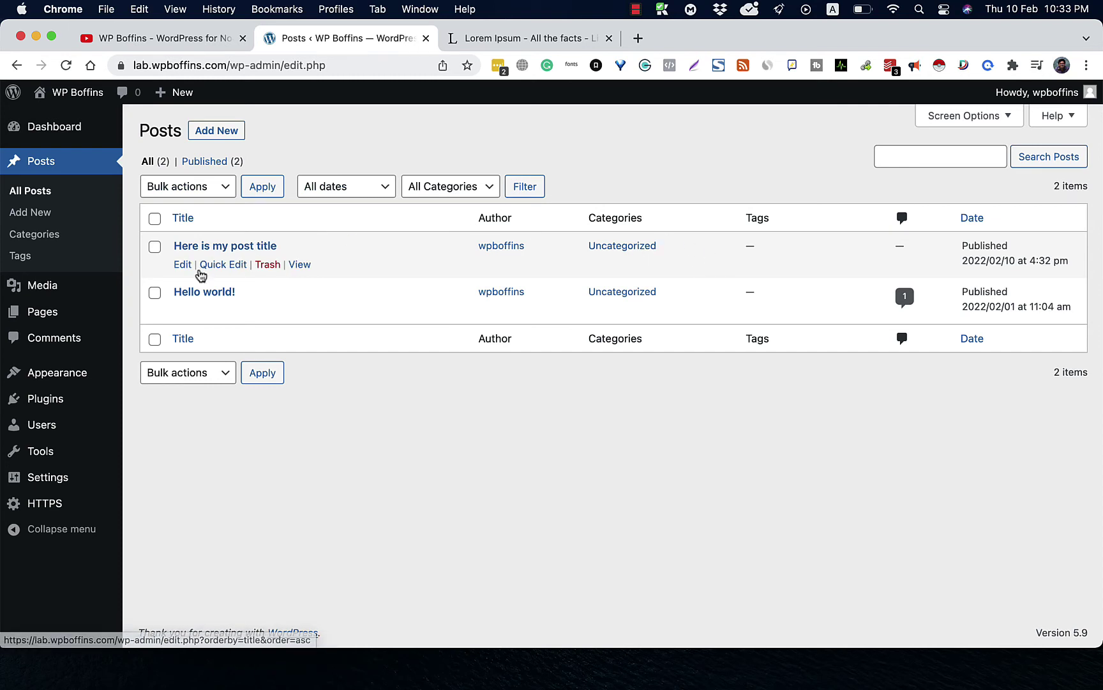
# Step: Edit 'Here is my post title' and add a new 'Chicken Recupe' category to it
pyautogui.click(221, 250)
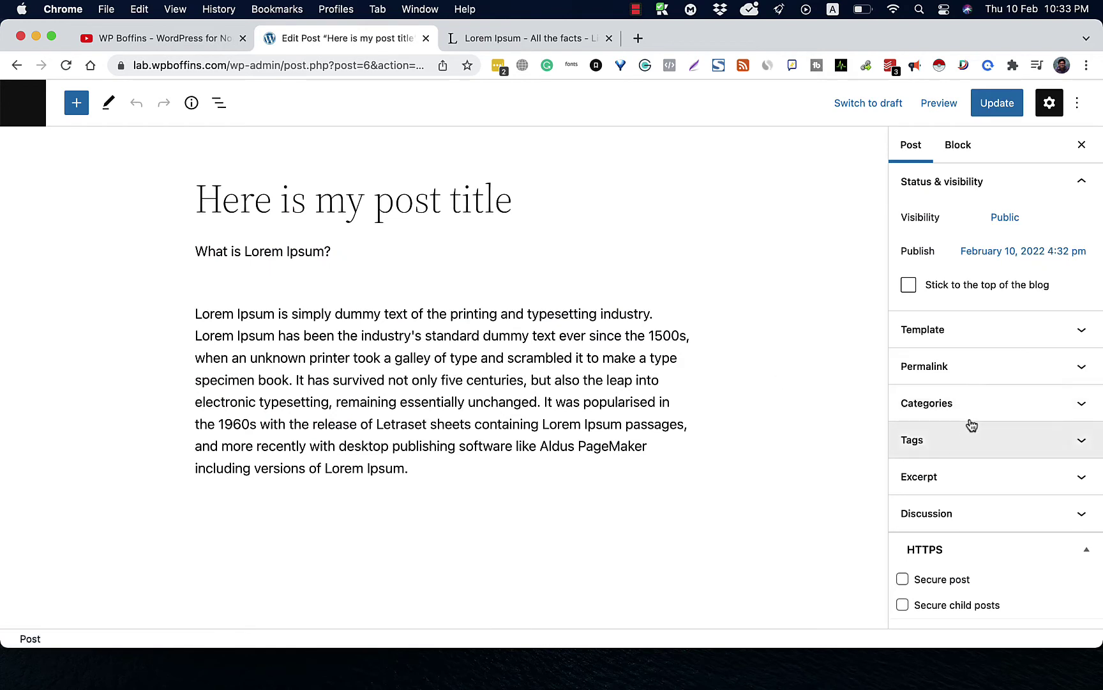
pyautogui.click(989, 411)
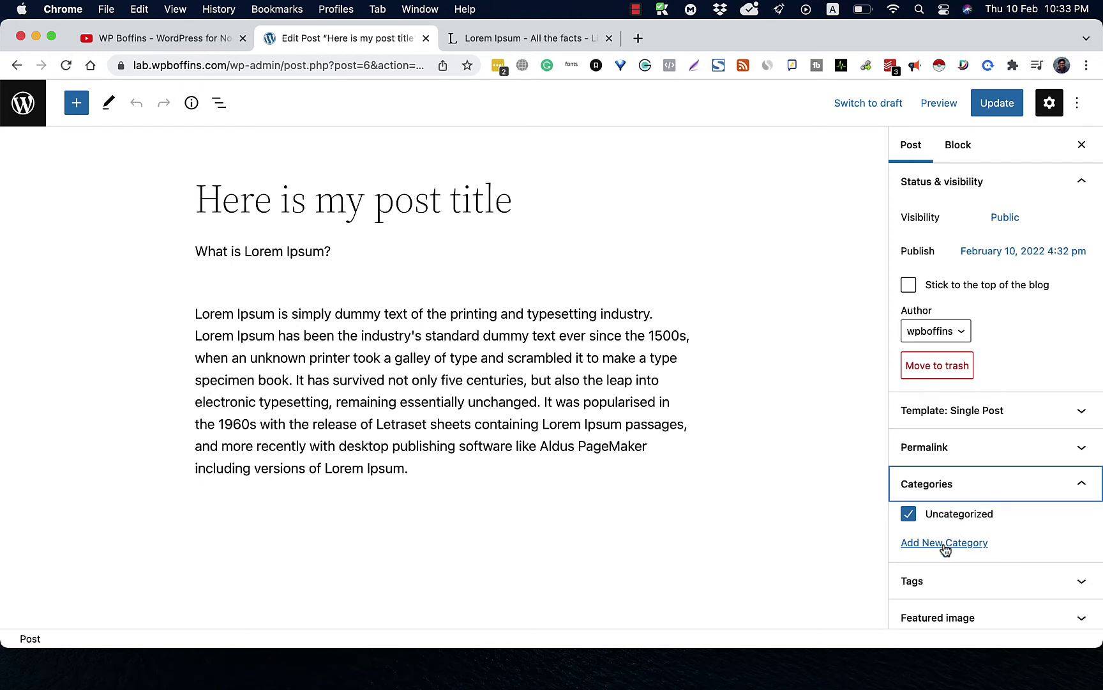
pyautogui.click(945, 545)
pyautogui.scroll(-2, 919, 561)
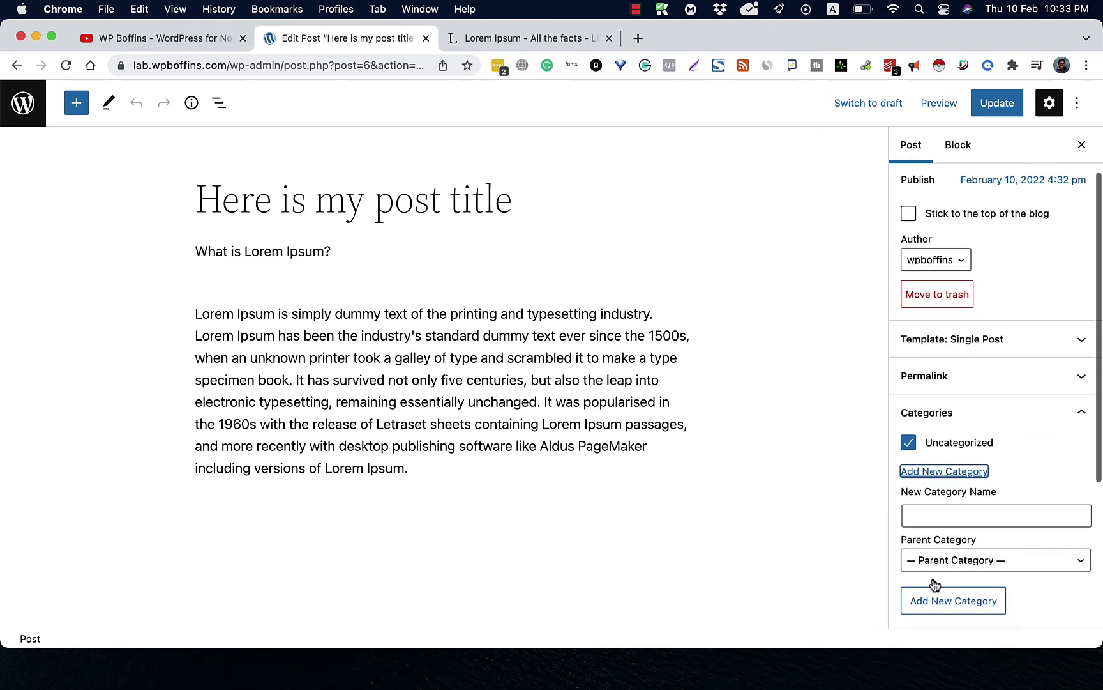
pyautogui.click(927, 521)
pyautogui.write('M')
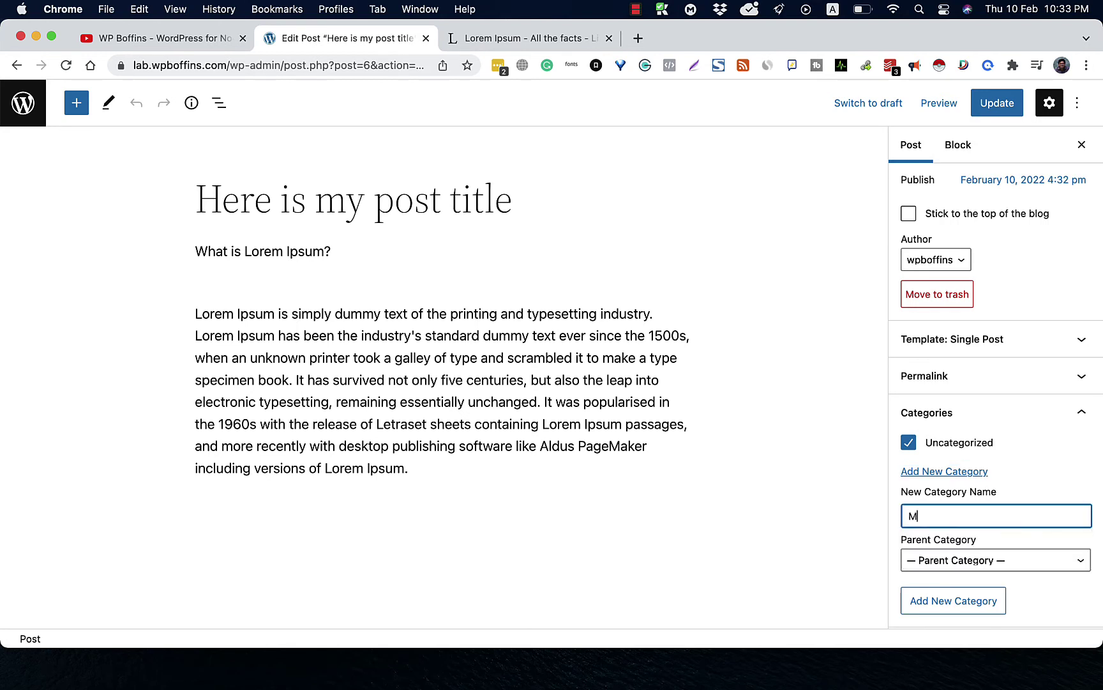
pyautogui.write('Chicken Recupe')
pyautogui.press('Return')
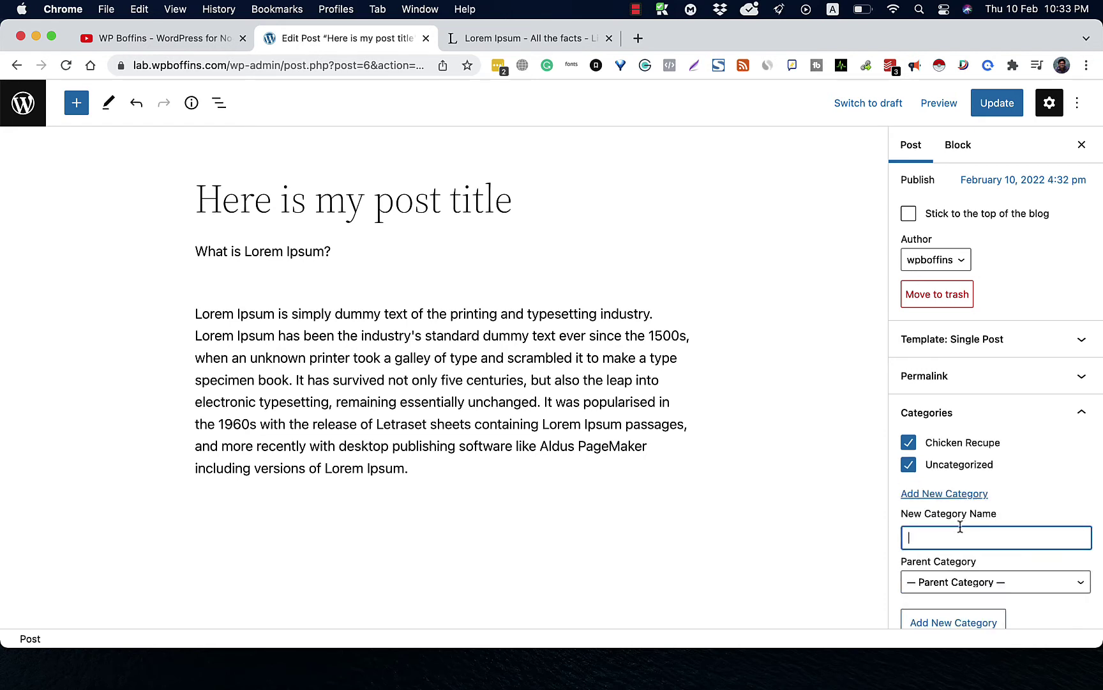
# Step: Uncheck Uncategorized, update the post, and return to the Posts list
pyautogui.click(910, 465)
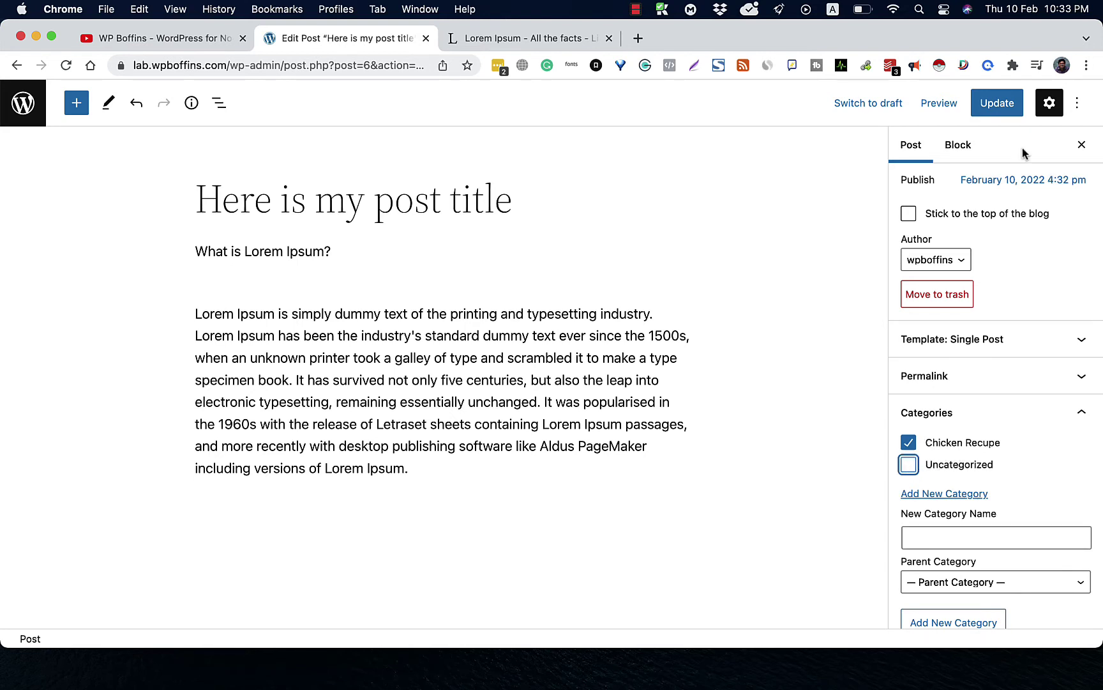
pyautogui.click(993, 118)
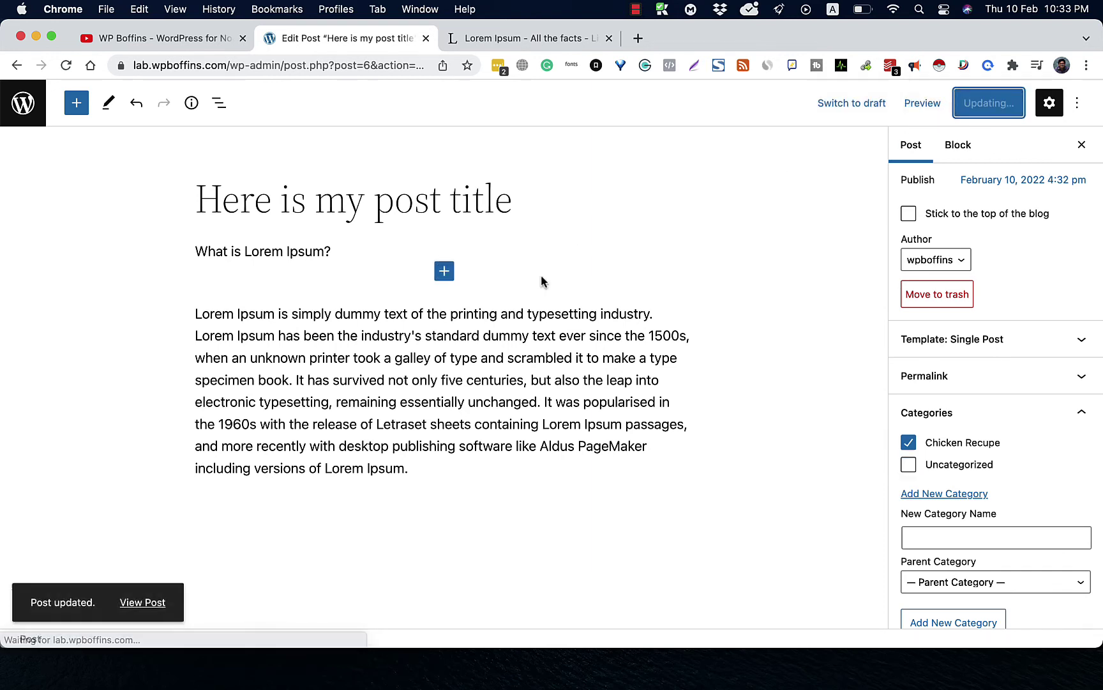
pyautogui.click(30, 110)
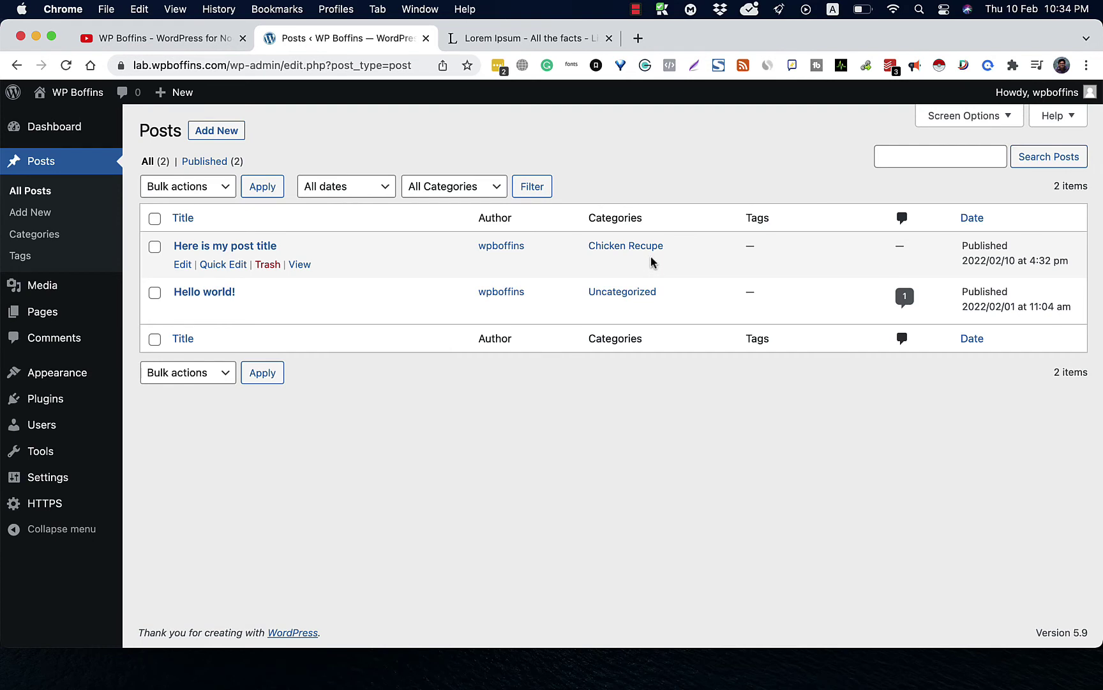
# Step: Open the Categories page and edit the Chicken Recupe category
pyautogui.click(41, 237)
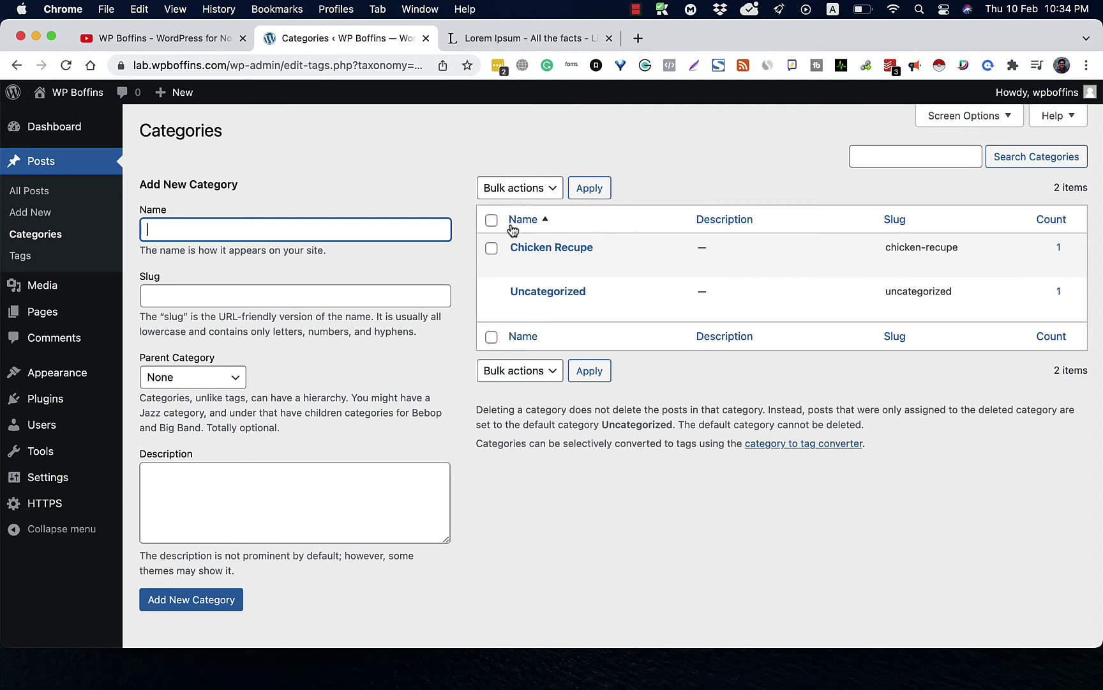
pyautogui.moveTo(585, 265)
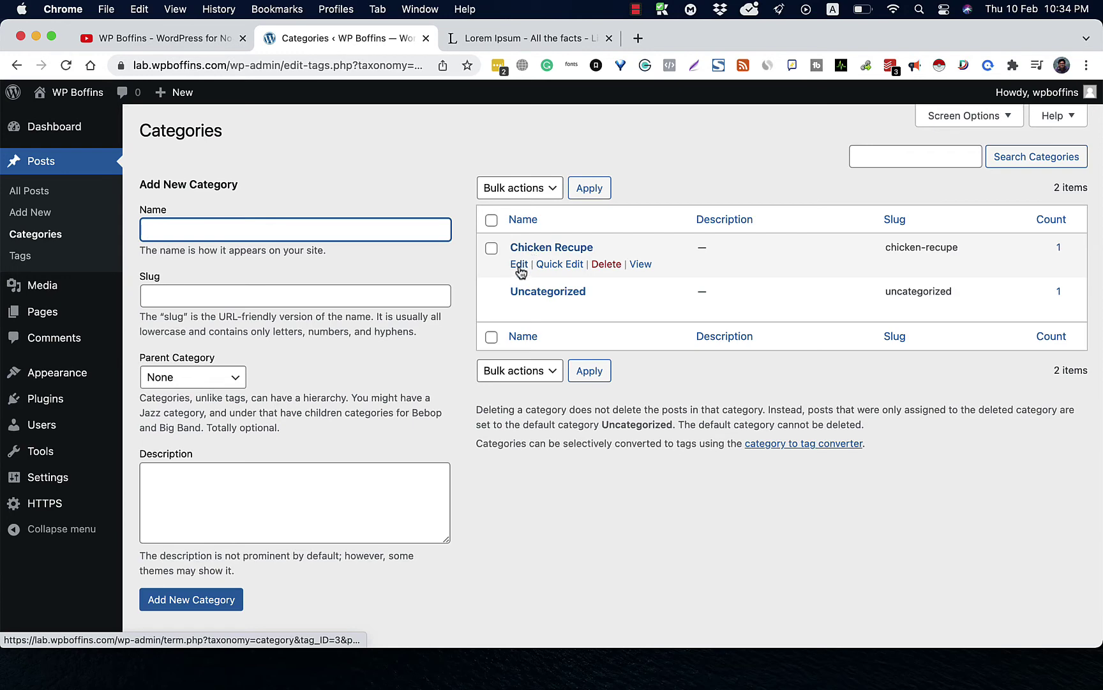
pyautogui.click(538, 252)
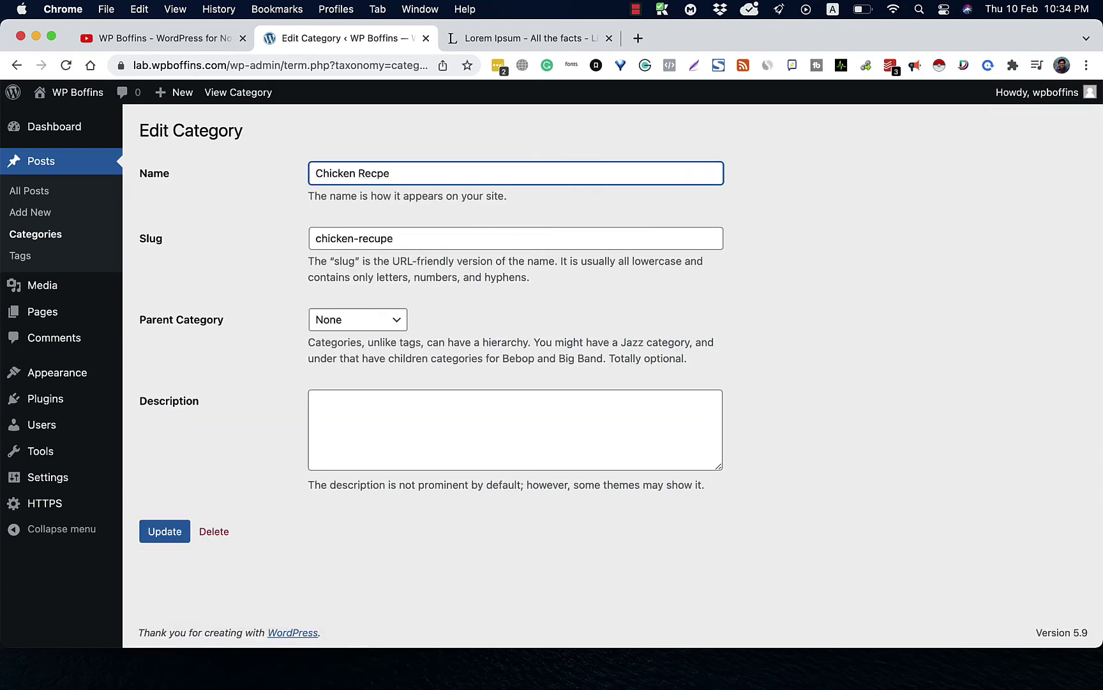
# Step: Rename the category 'Chicken Recipe' with slug 'chicken-recipe', update it, and return to Categories
pyautogui.write('i')
pyautogui.click(378, 240)
pyautogui.press('BackSpace')
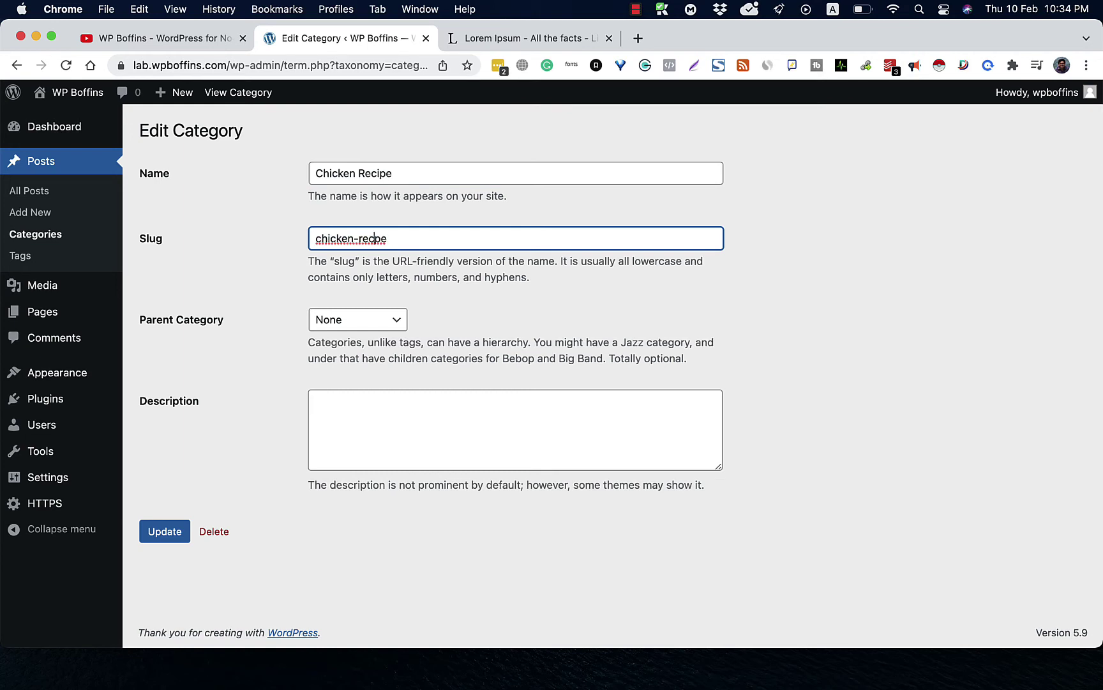
pyautogui.write('i')
pyautogui.click(164, 536)
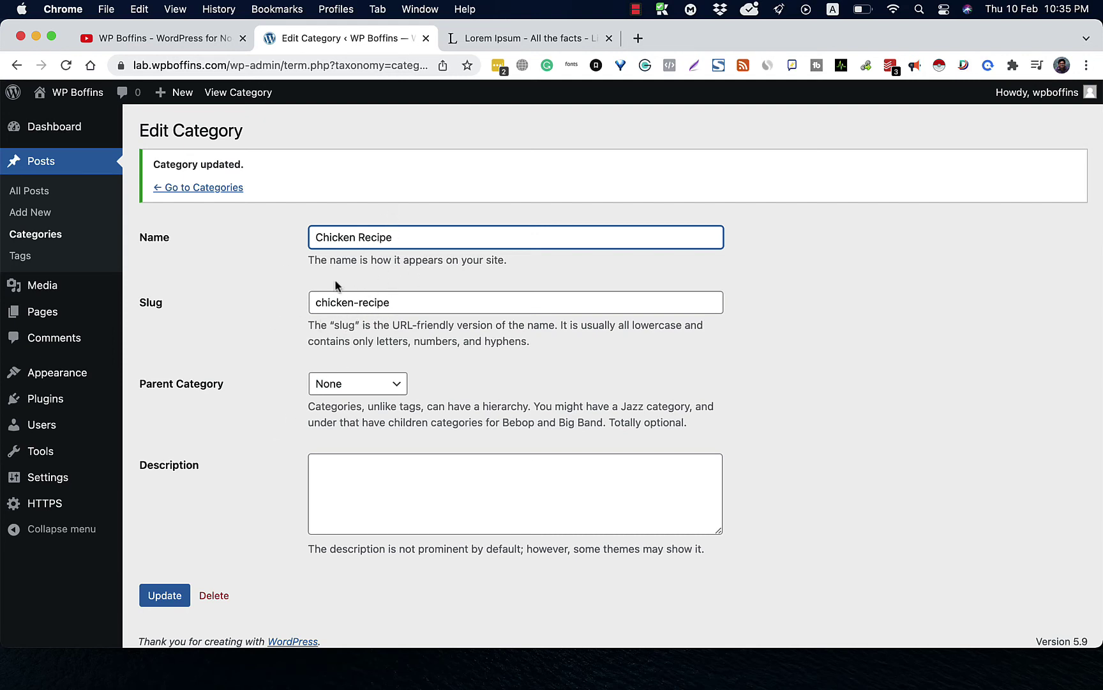
pyautogui.click(212, 189)
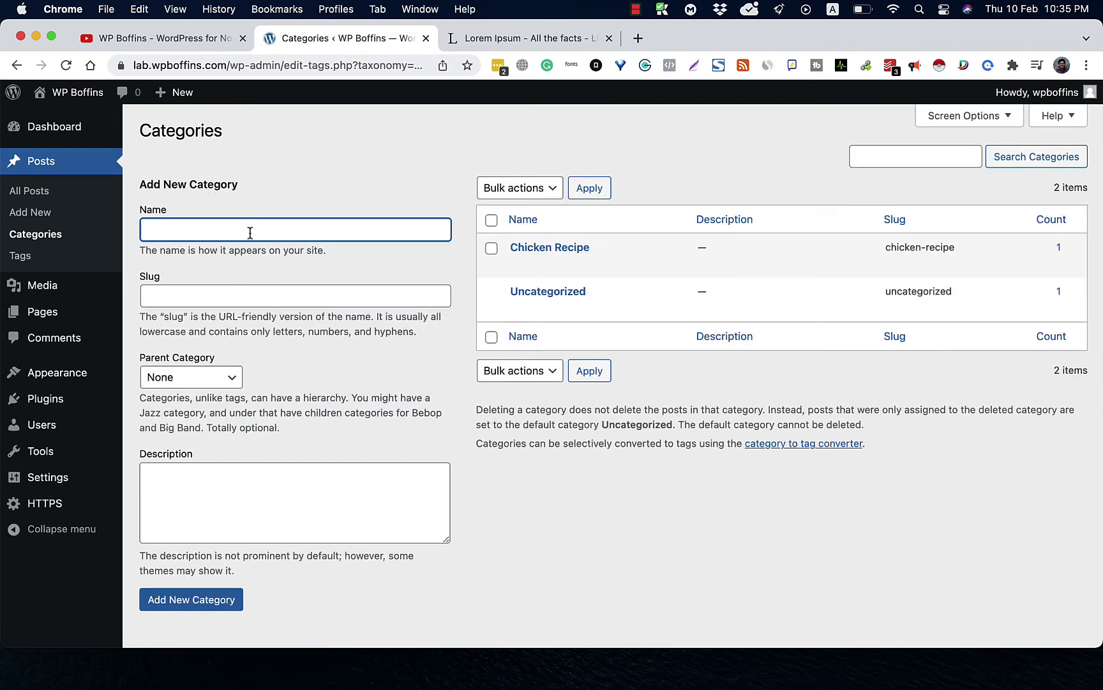
# Step: Enter 'Beef Recipe' as the name and a custom slug 'beef-recipe-by-' plus the author's name
pyautogui.write('Beef Recipe')
pyautogui.click(239, 294)
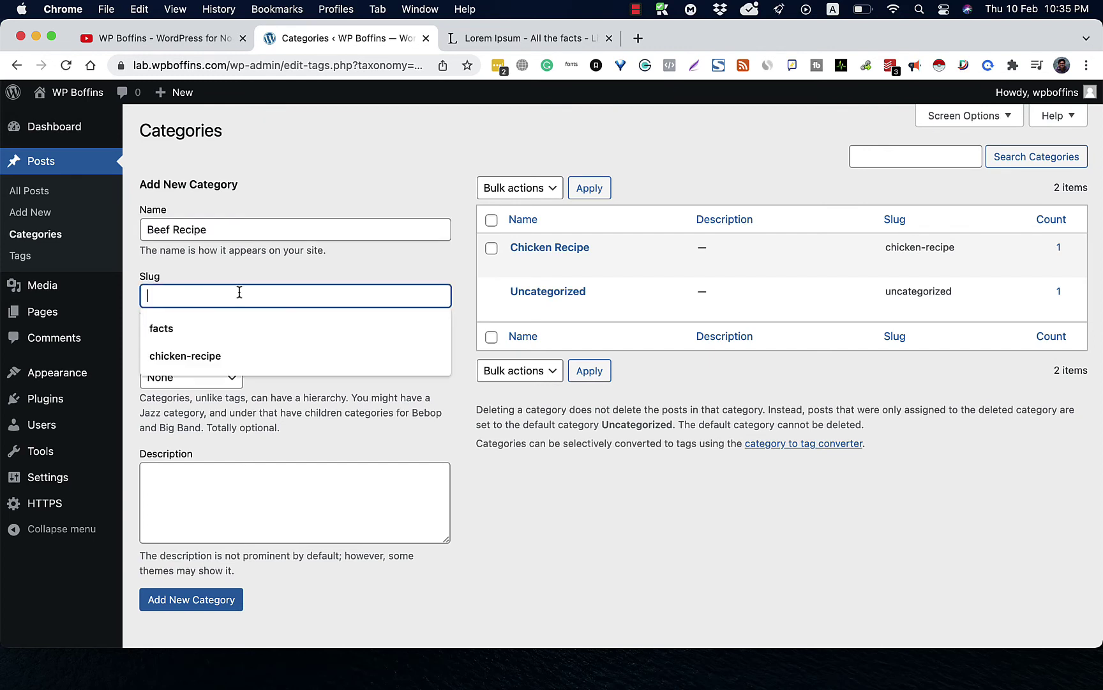
pyautogui.click(316, 169)
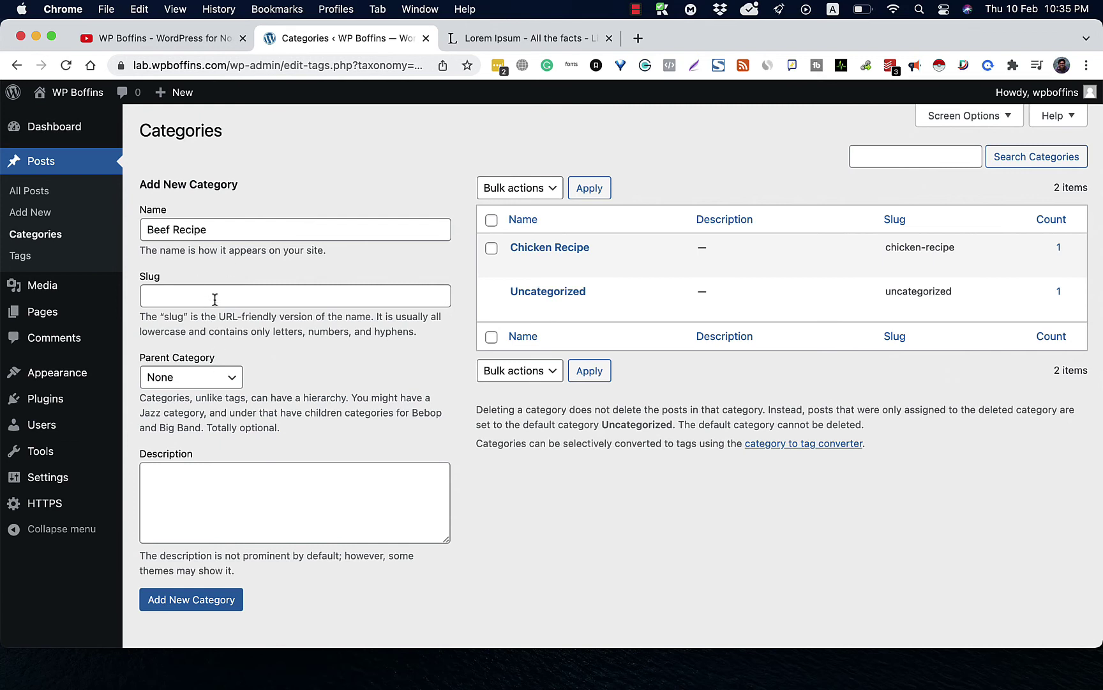
pyautogui.click(392, 305)
pyautogui.write('dassd')
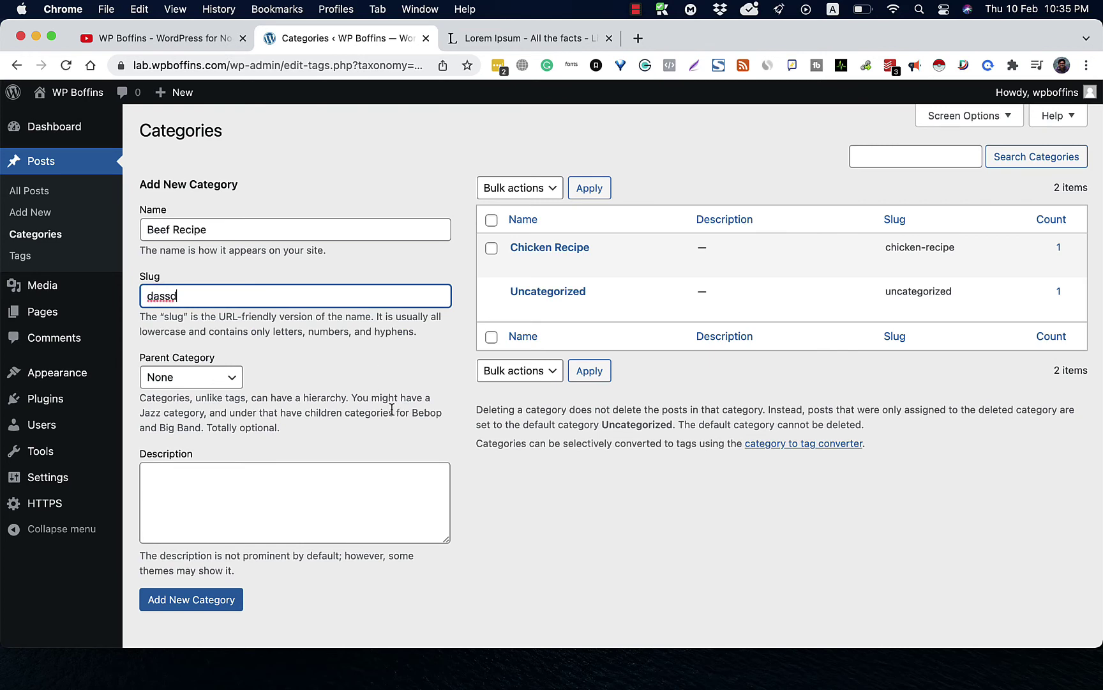
pyautogui.write('beef-recipe-by')
pyautogui.press('Left')
pyautogui.press('Left')
pyautogui.press('Left')
pyautogui.press('Left')
pyautogui.press('Left')
pyautogui.press('Left')
pyautogui.press('Left')
pyautogui.press('Left')
pyautogui.press('Left')
pyautogui.press('Left')
pyautogui.press('Left')
pyautogui.press('Left')
pyautogui.press('Left')
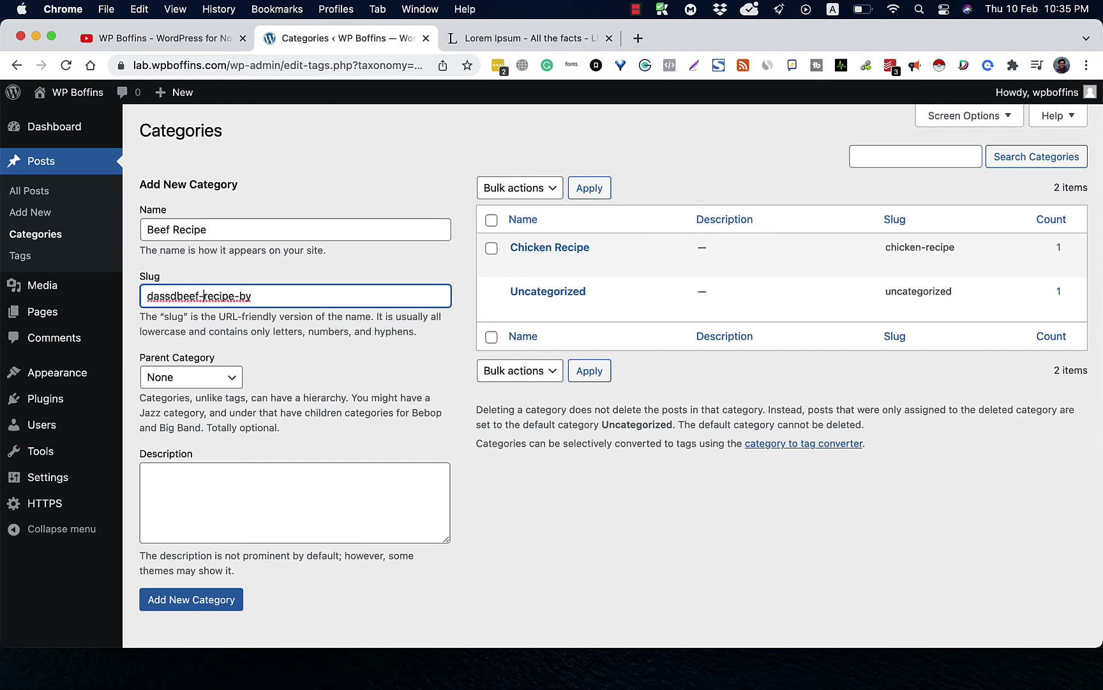
pyautogui.press('BackSpace')
pyautogui.press('BackSpace')
pyautogui.press('BackSpace')
pyautogui.press('BackSpace')
pyautogui.press('BackSpace')
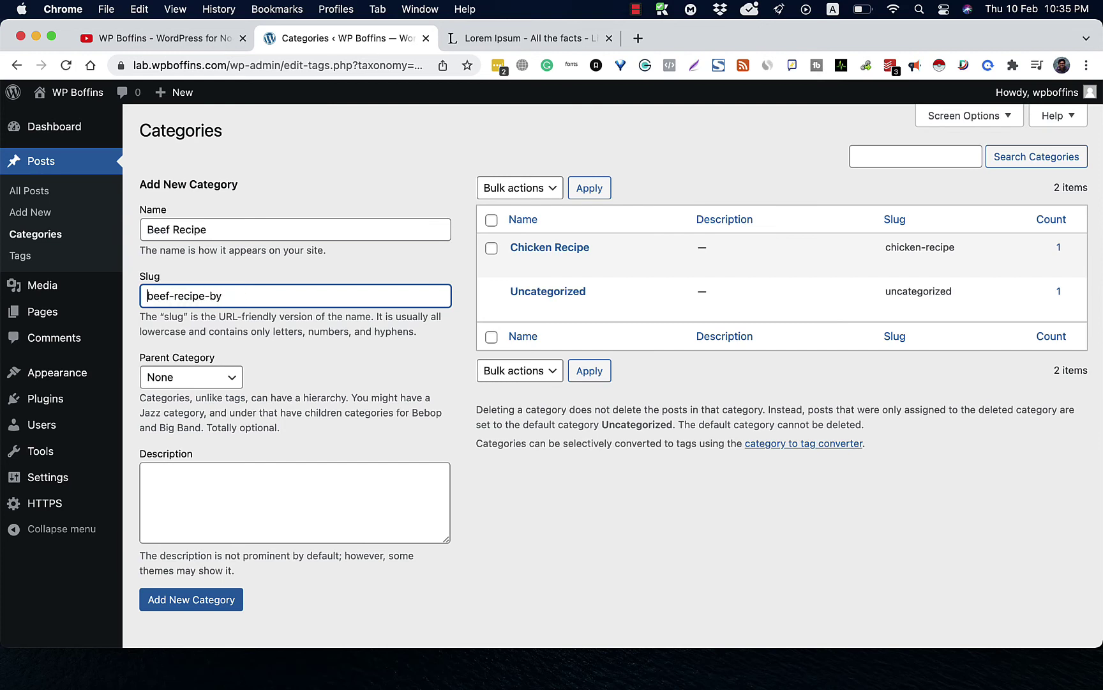
pyautogui.write('-mizan')
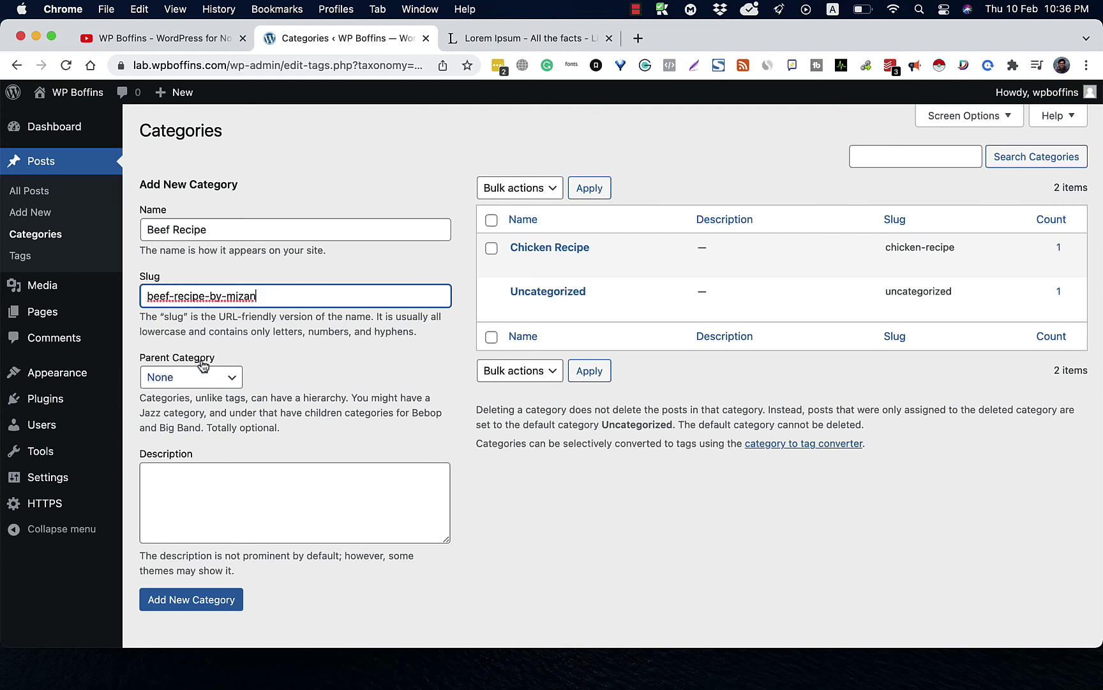
# Step: Leave the parent category as None and add the Beef Recipe category
pyautogui.click(185, 382)
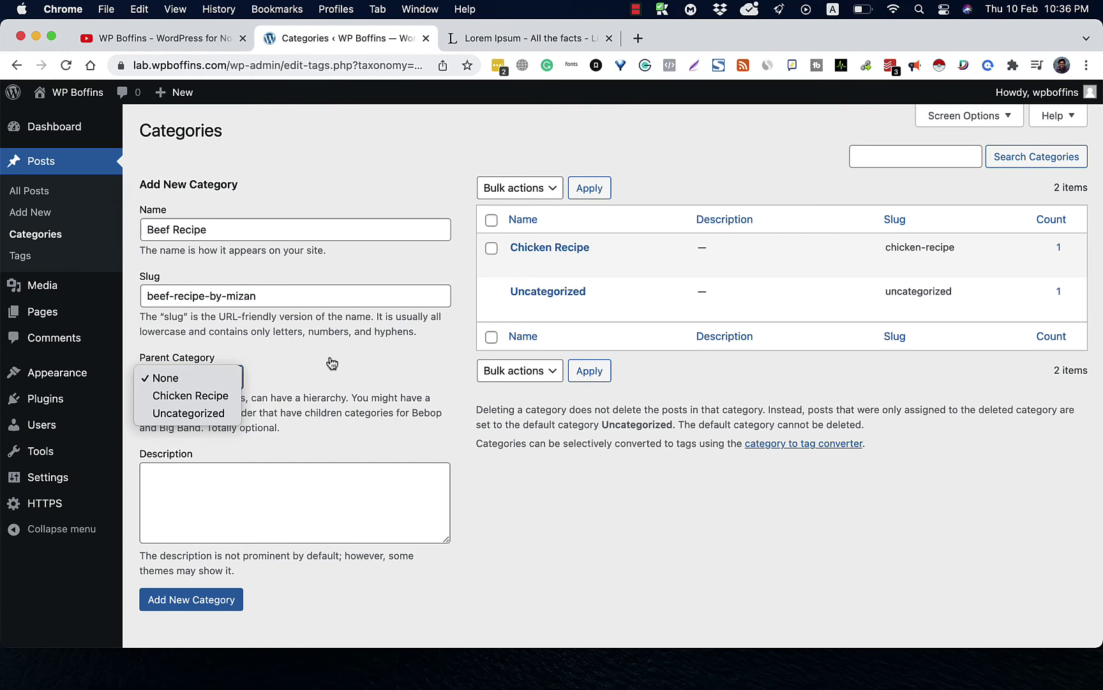
pyautogui.click(182, 372)
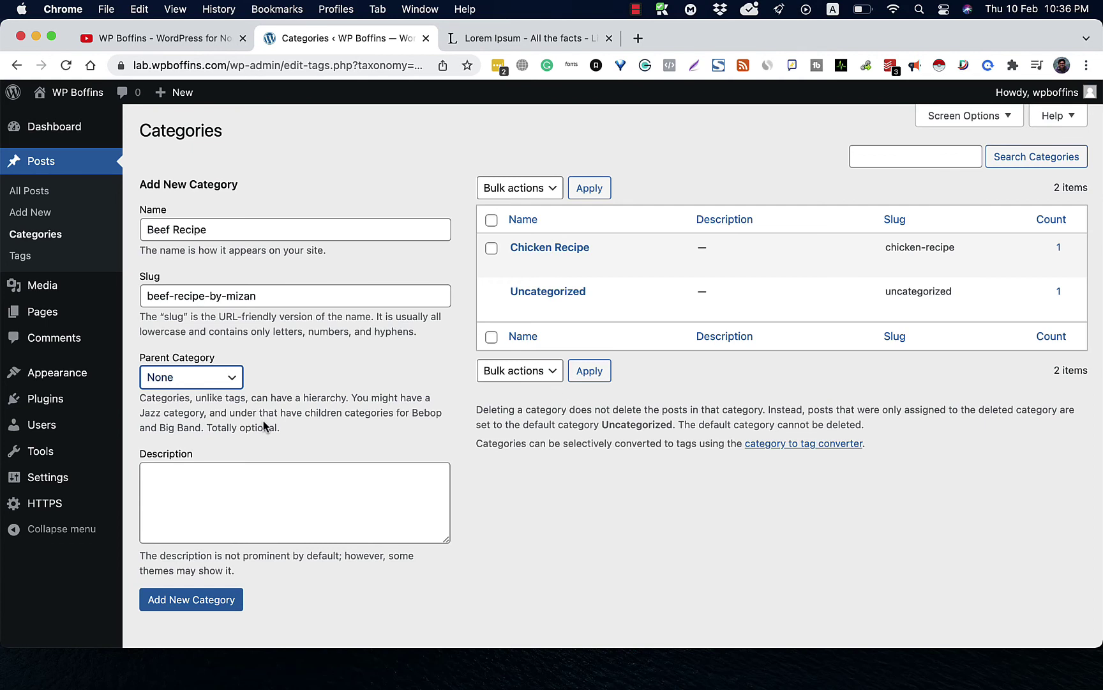
pyautogui.click(197, 506)
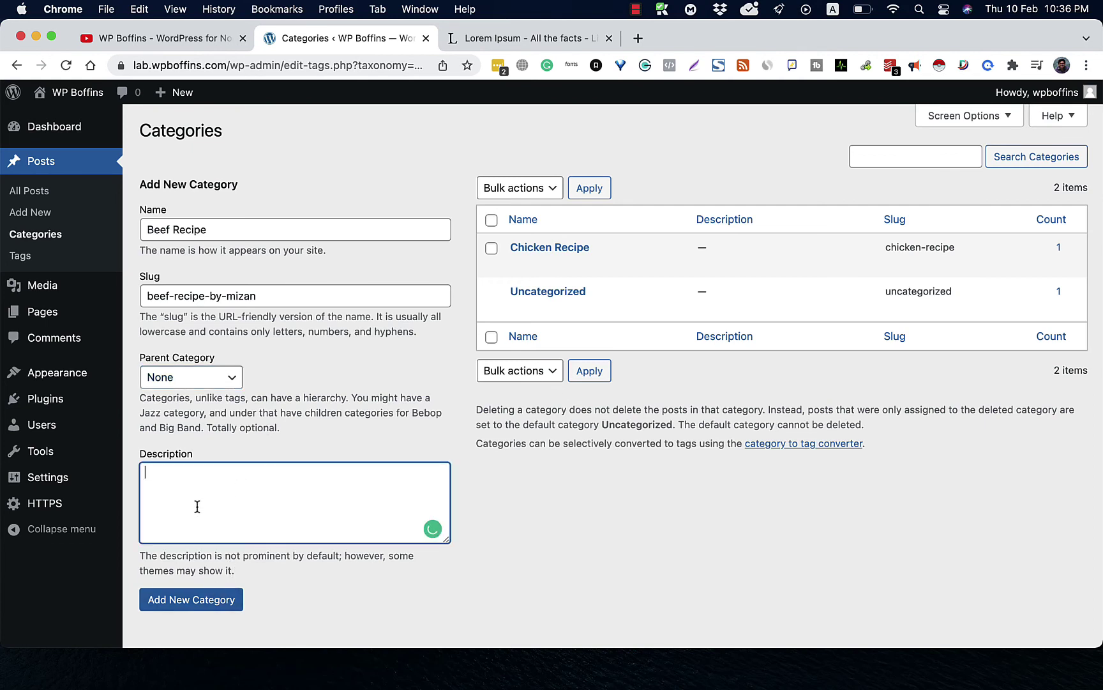
pyautogui.click(191, 602)
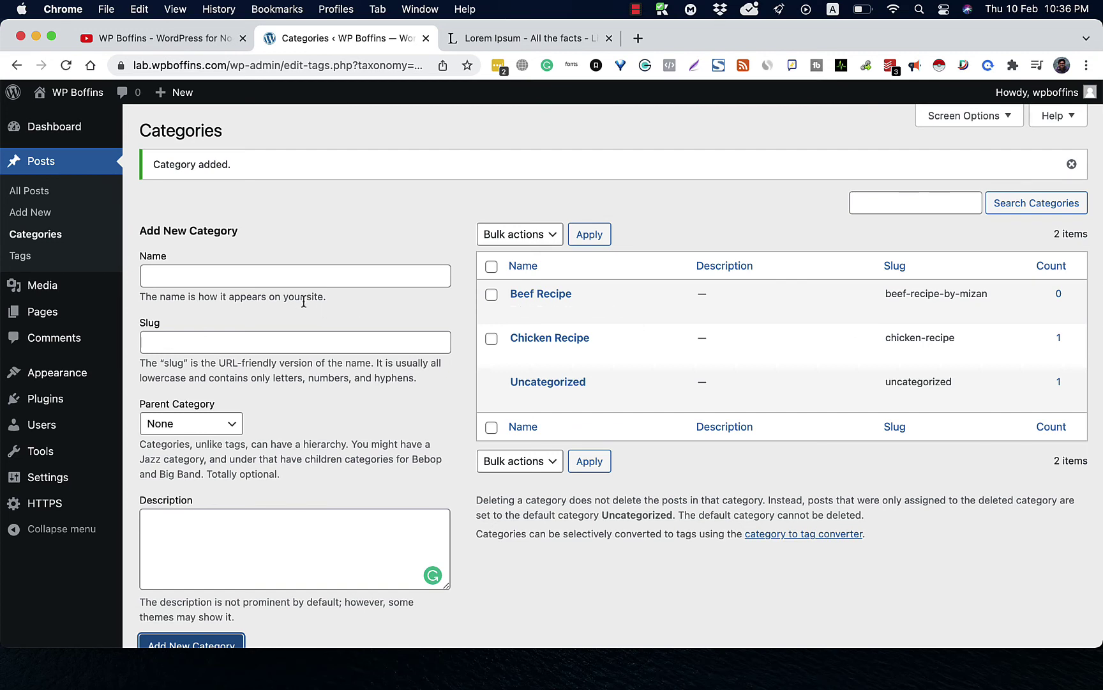
# Step: Try adding 'Beef Recipe' as a category again, triggering the duplicate-name error
pyautogui.click(307, 270)
pyautogui.write('Beef Re')
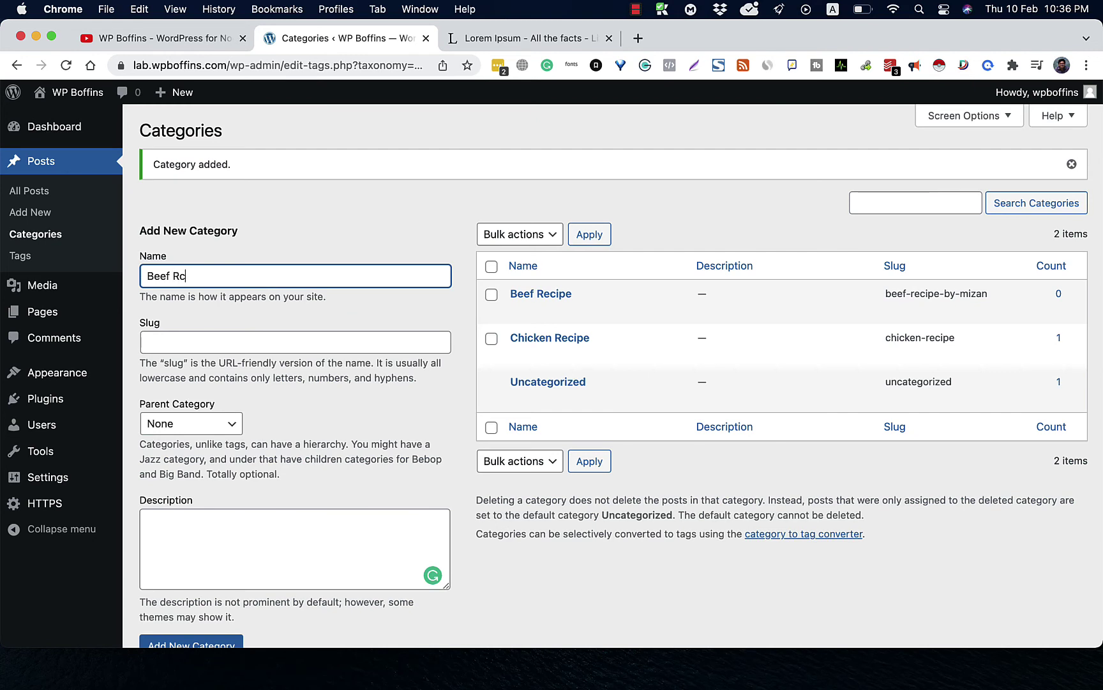
pyautogui.write('cipe')
pyautogui.scroll(-2, 388, 421)
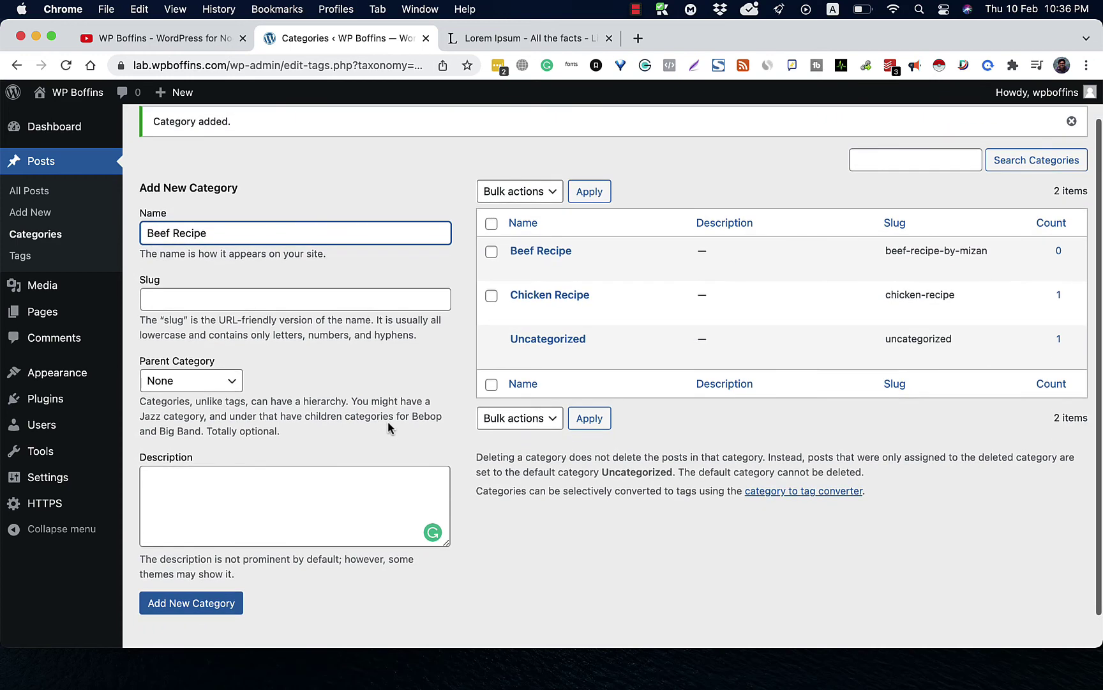
pyautogui.click(192, 603)
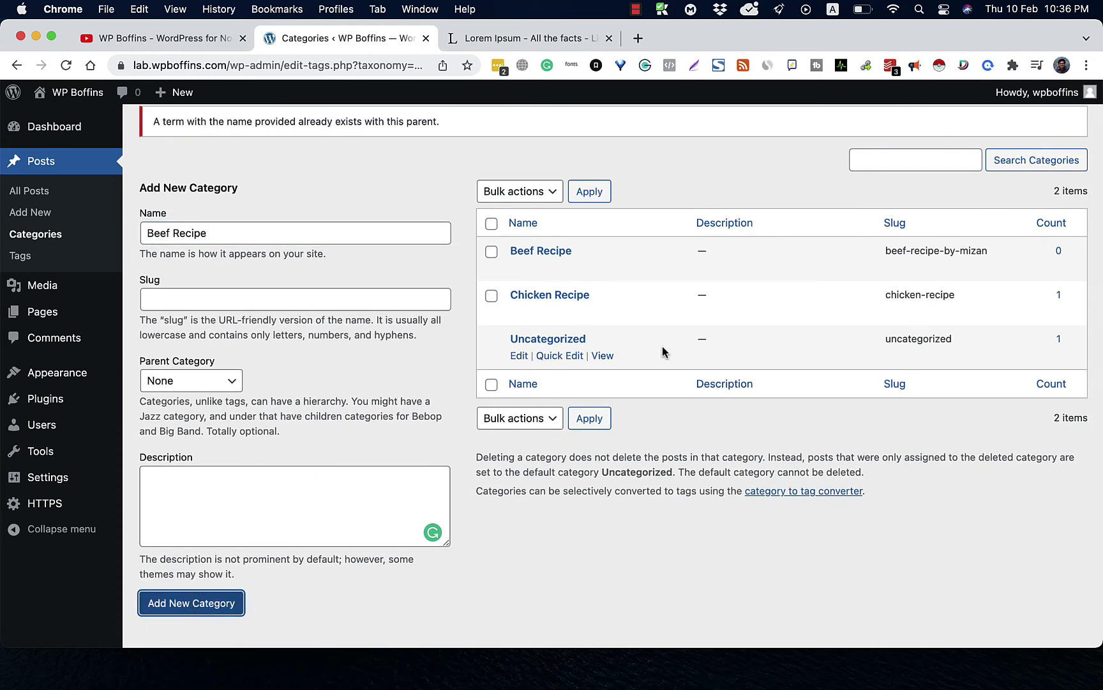
pyautogui.scroll(2, 662, 346)
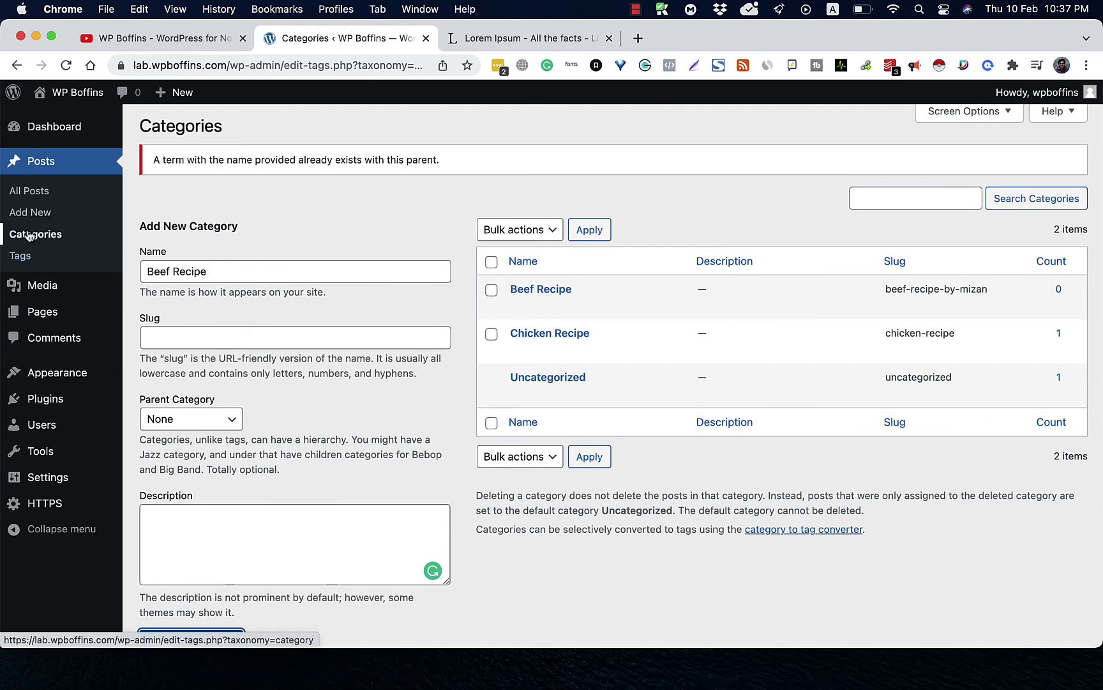
# Step: Reload Posts > Categories to show Beef Recipe, Chicken Recipe and Uncategorized
pyautogui.click(53, 240)
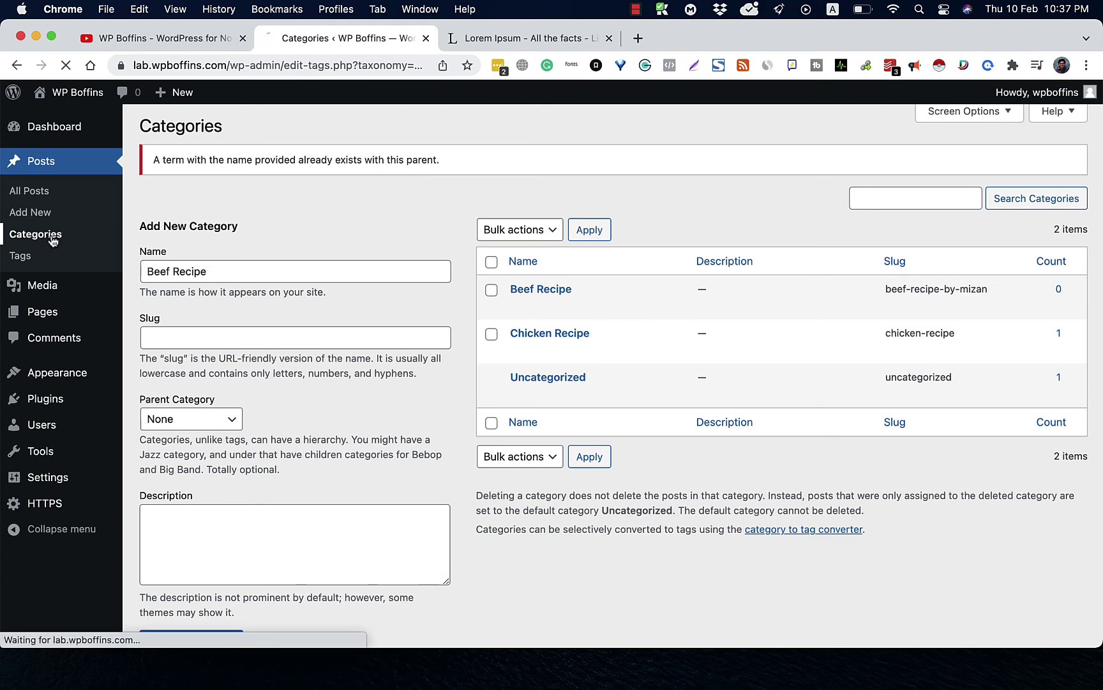